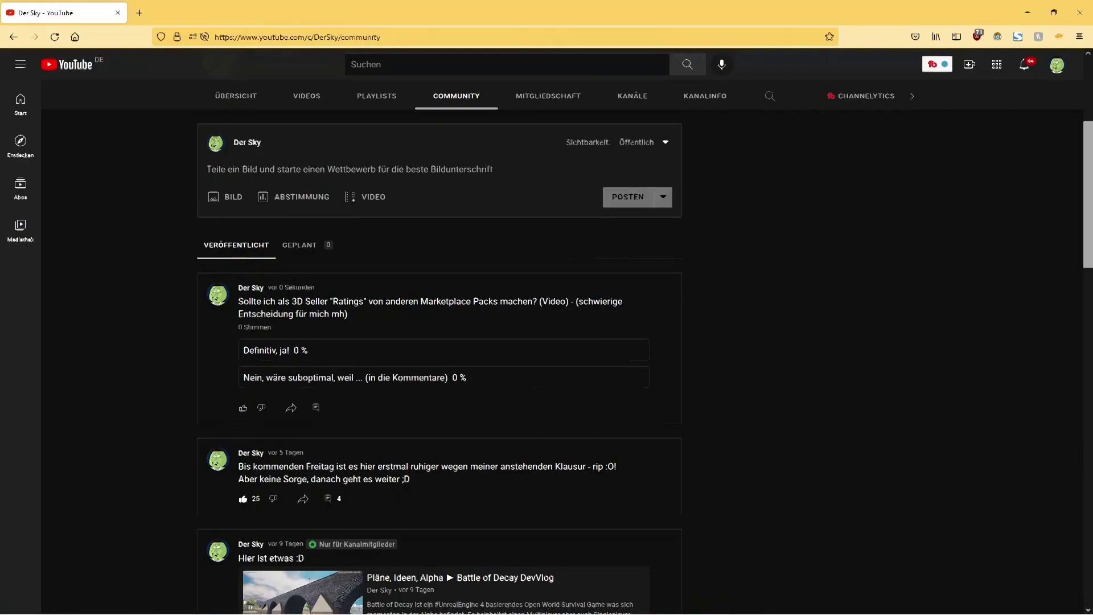
# Scroll the browser page and briefly highlight the closing part of the poll question
pyautogui.scroll(1, 375, 428)
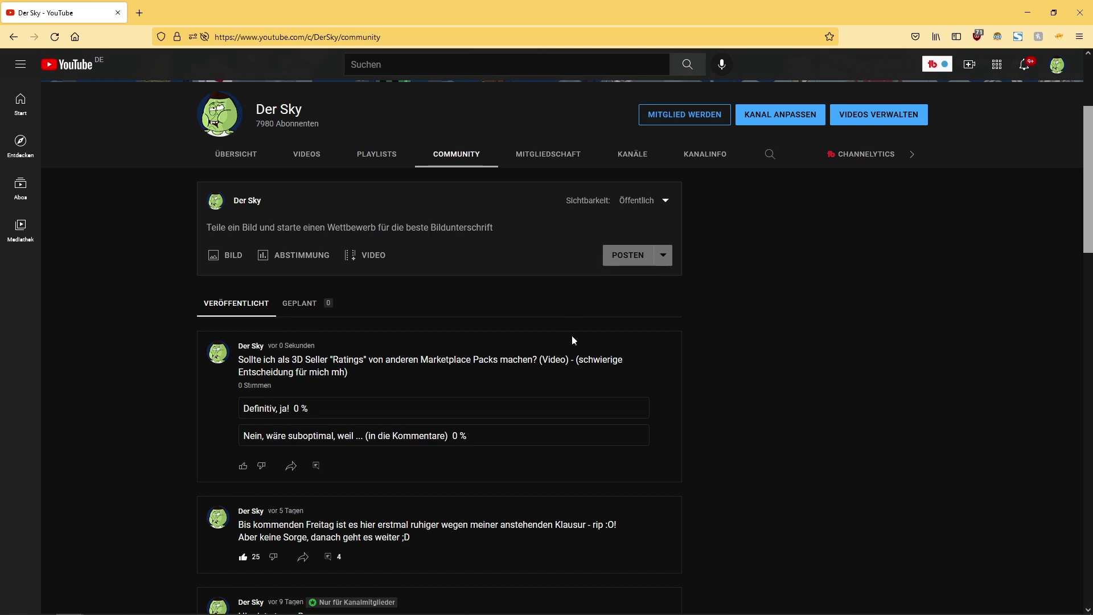
pyautogui.moveTo(577, 359); pyautogui.dragTo(345, 373)
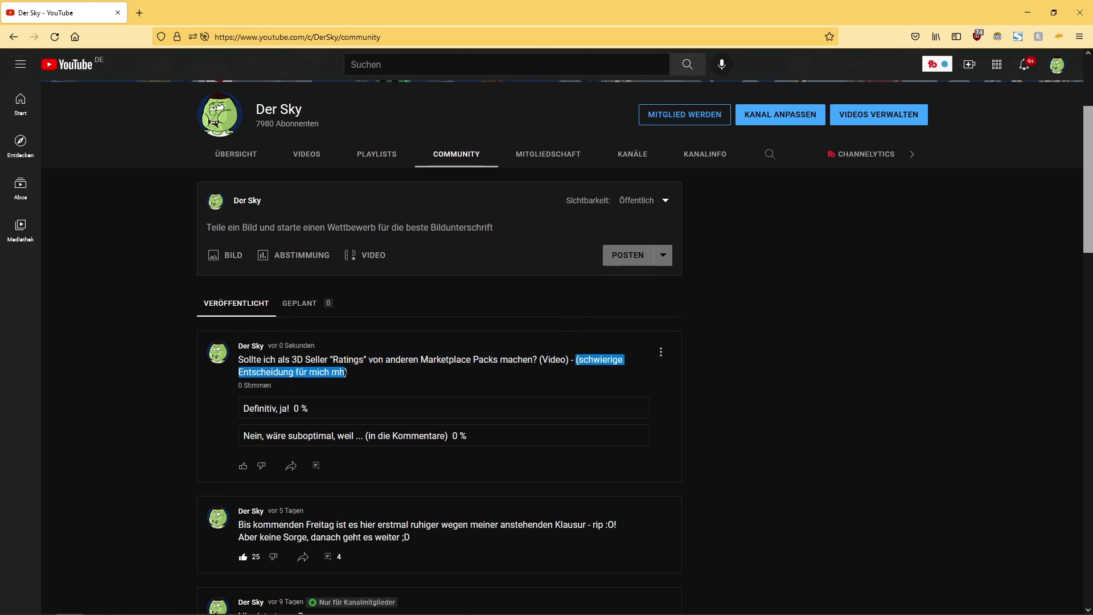
pyautogui.click(597, 372)
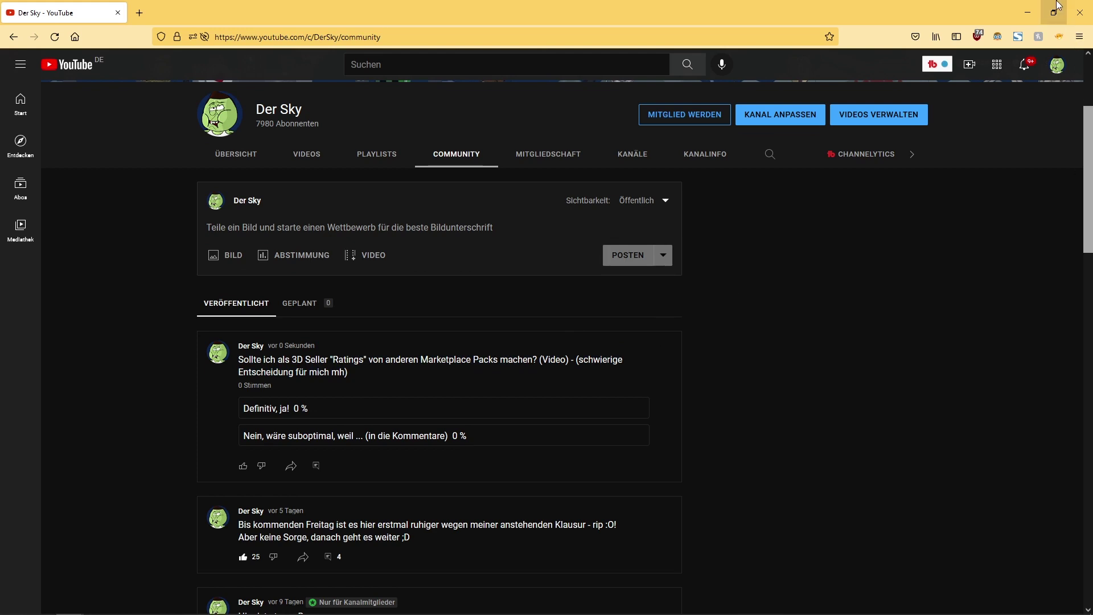
# Minimize the browser and fly the editor camera into the WALTERS underpass and back out
pyautogui.click(1036, 6)
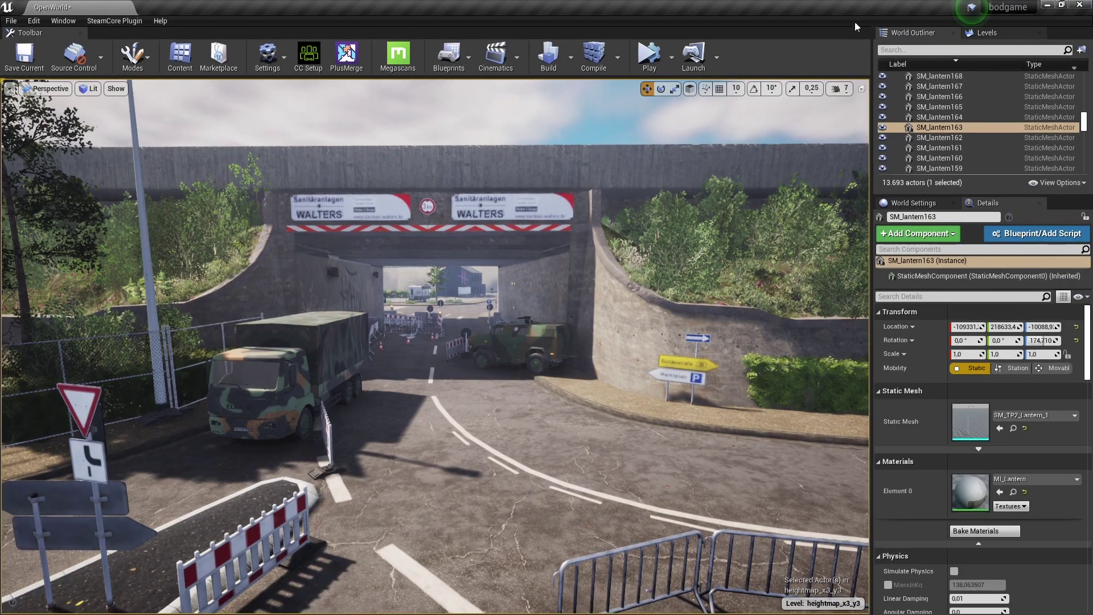
pyautogui.press('f')
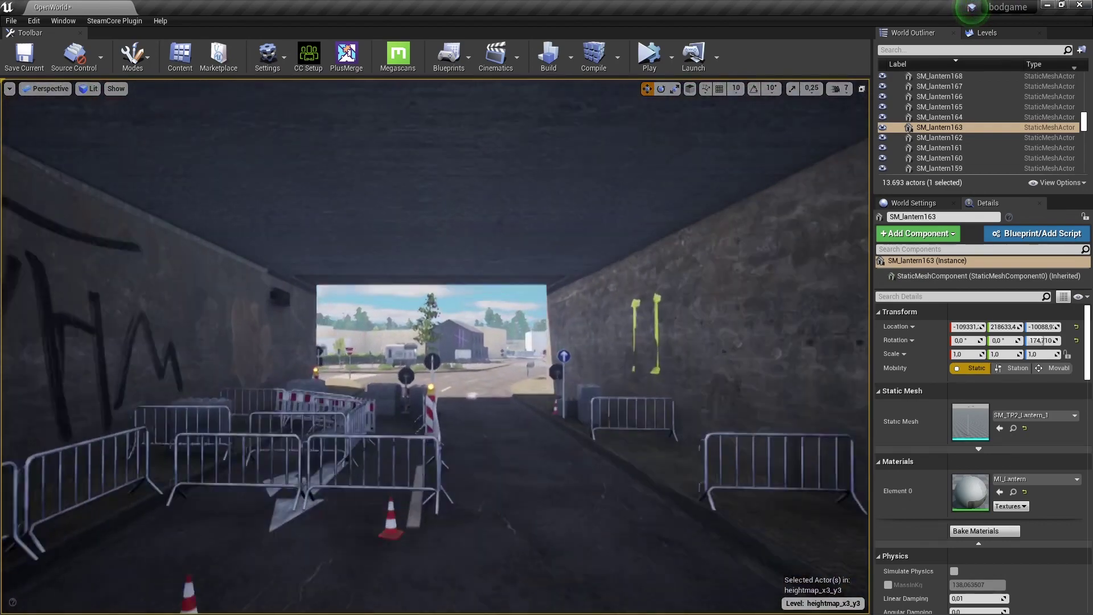
pyautogui.scroll(-5, 521, 197)
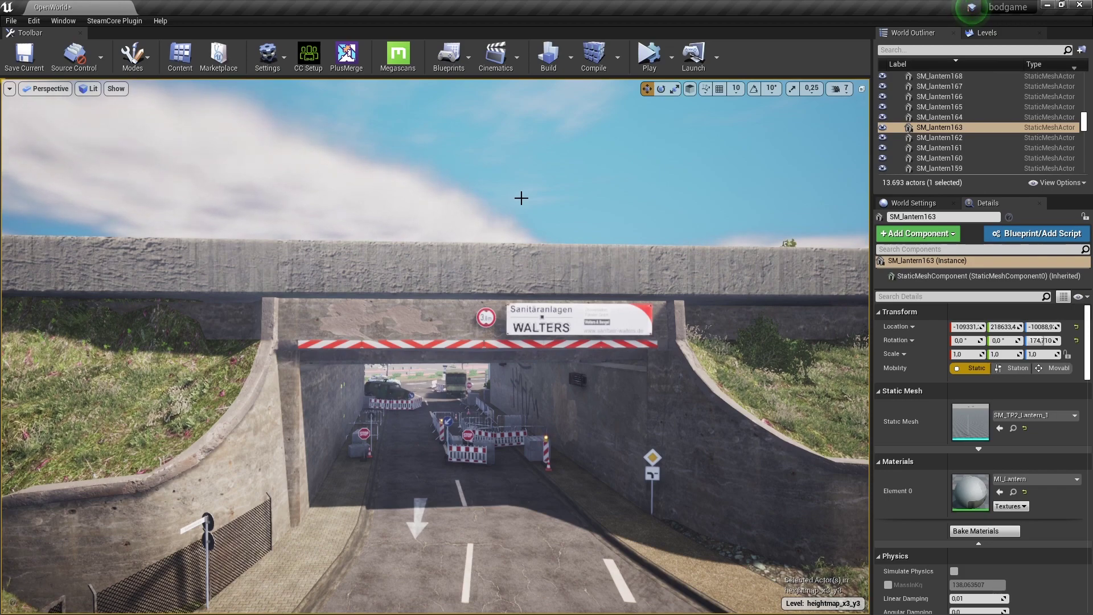
# Fly up to the white blockout walls, select the left cube and Cube29, then rise over the railway
pyautogui.scroll(10, 590, 239)
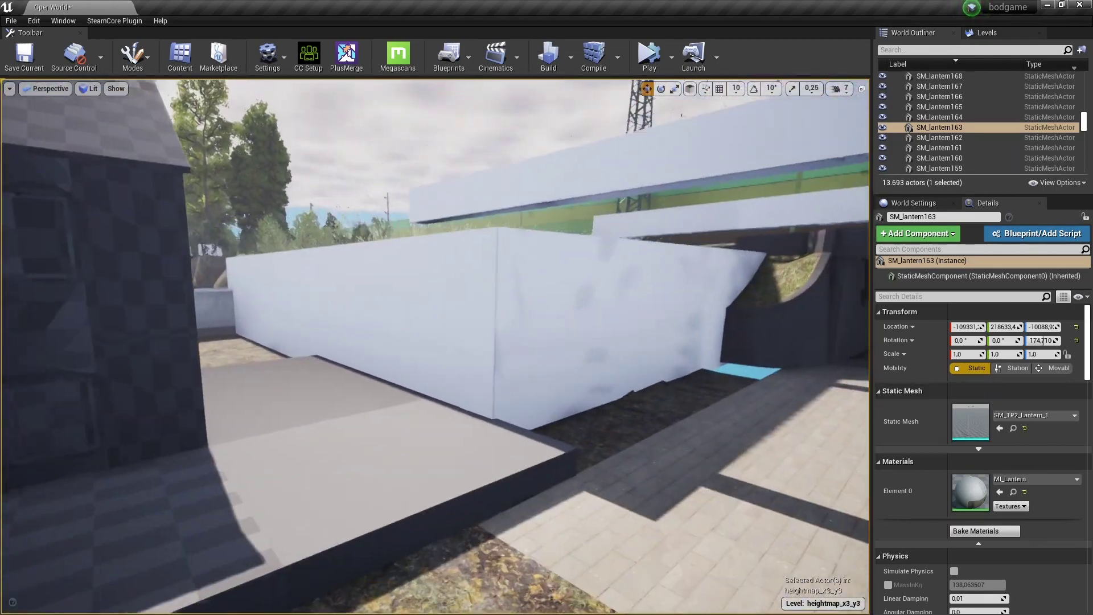
pyautogui.moveTo(401, 296); pyautogui.dragTo(401, 295, button='right')
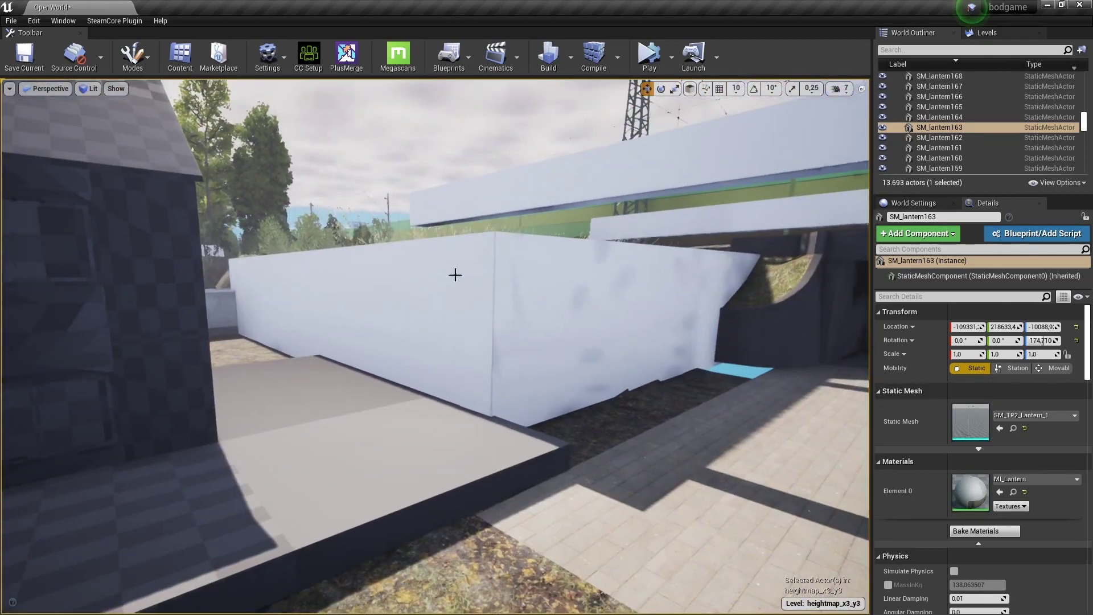
pyautogui.click(401, 296)
pyautogui.click(538, 301)
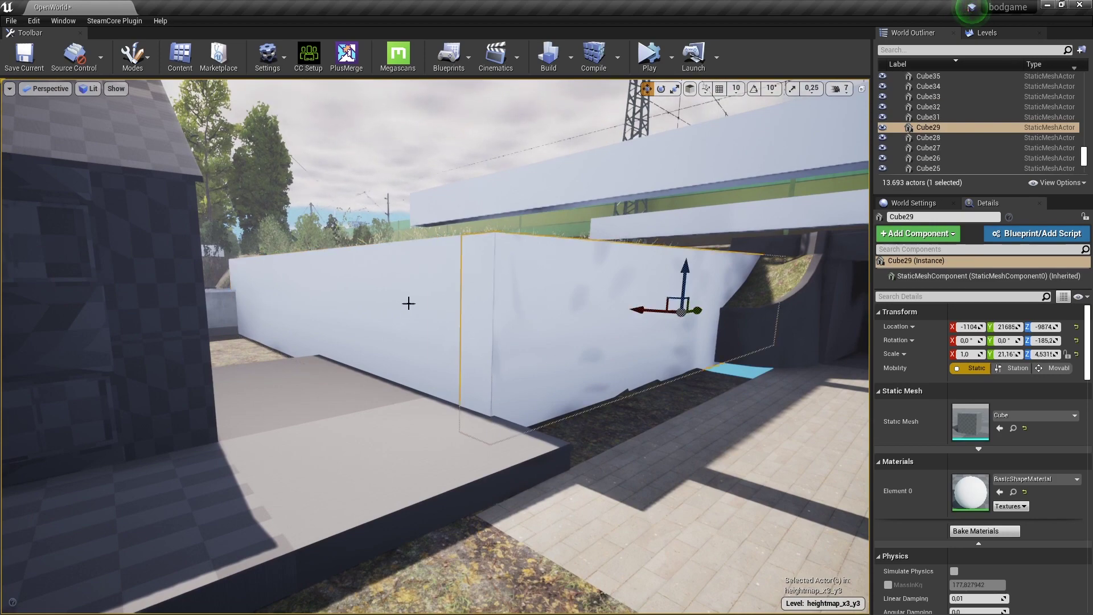
pyautogui.moveTo(408, 303)
pyautogui.mouseDown(button='right')
pyautogui.moveTo(476, 350)
pyautogui.moveTo(499, 342)
pyautogui.moveTo(263, 341)
pyautogui.moveTo(273, 319)
pyautogui.mouseUp(button='right')
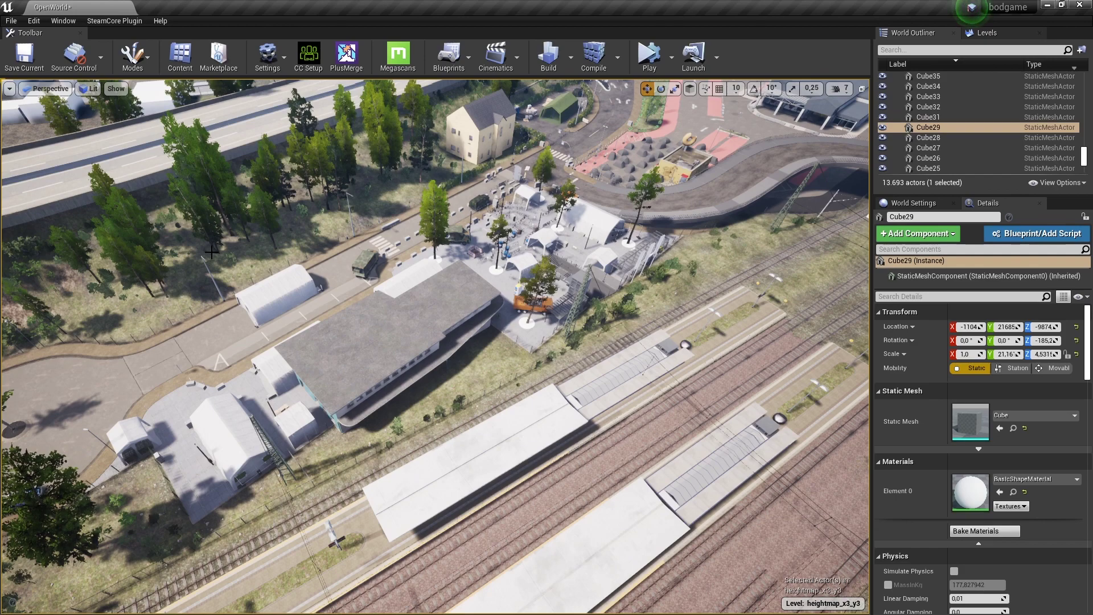
# Fly down to the white blockout cubes by the fence, then pull back along the wall
pyautogui.moveTo(212, 251)
pyautogui.mouseDown(button='right')
pyautogui.moveTo(211, 114)
pyautogui.moveTo(212, 131)
pyautogui.moveTo(188, 137)
pyautogui.mouseUp(button='right')
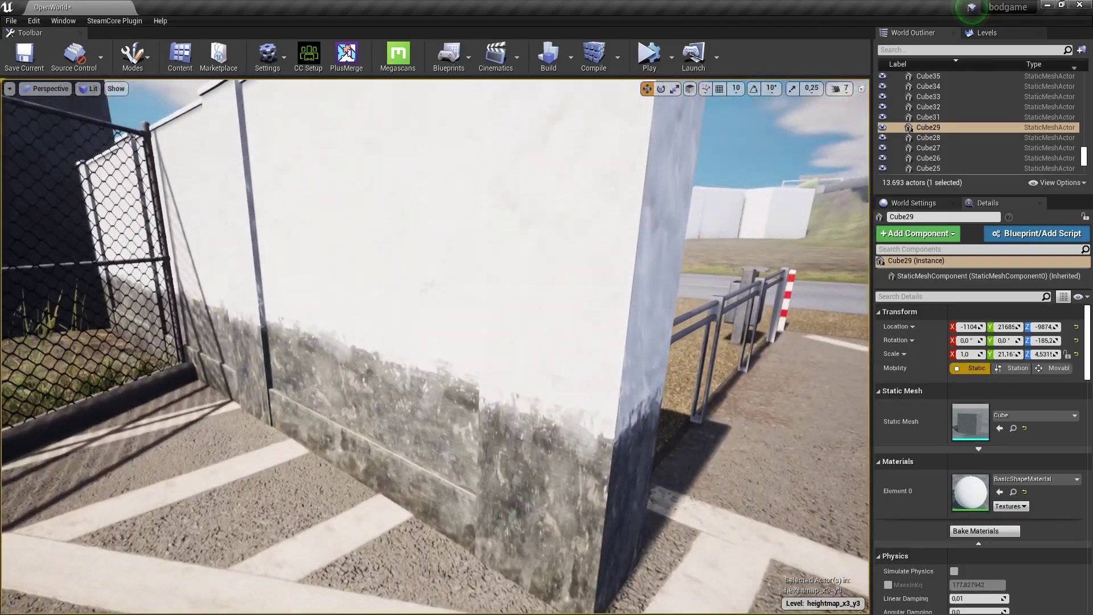
pyautogui.moveTo(188, 137)
pyautogui.mouseDown(button='right')
pyautogui.moveTo(142, 156)
pyautogui.moveTo(293, 254)
pyautogui.moveTo(343, 261)
pyautogui.mouseUp(button='right')
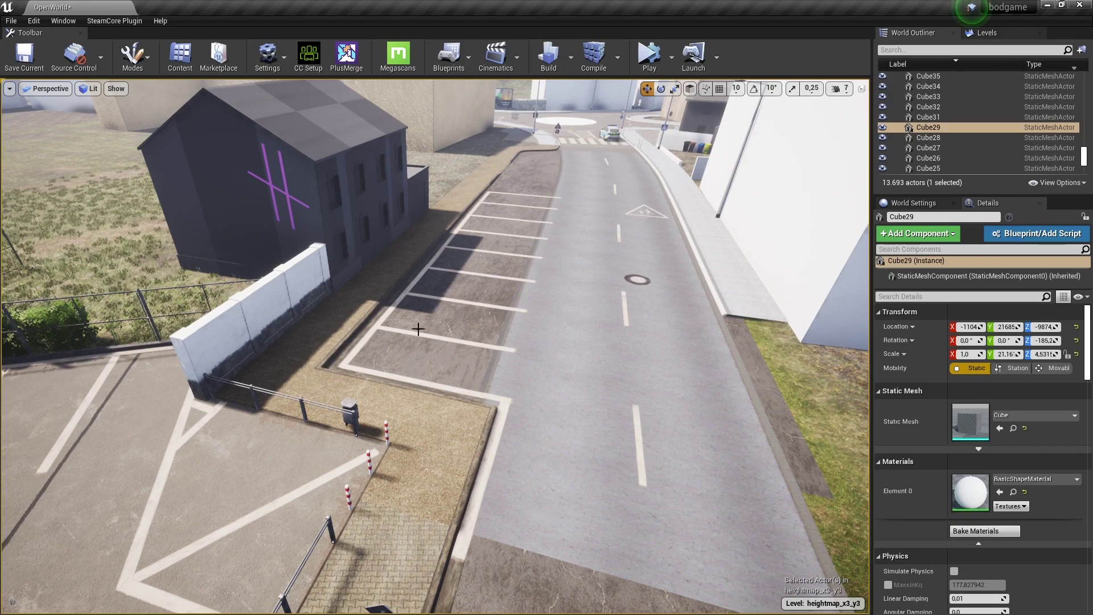
# Descend to street level by the stone wall and fly along to the Bahnhof sign corner
pyautogui.press('w')
pyautogui.moveTo(418, 328)
pyautogui.mouseDown(button='right')
pyautogui.moveTo(418, 307)
pyautogui.moveTo(341, 307)
pyautogui.moveTo(433, 307)
pyautogui.moveTo(399, 364)
pyautogui.moveTo(364, 308)
pyautogui.moveTo(319, 308)
pyautogui.mouseUp(button='right')
pyautogui.press('s')
pyautogui.press('w')
pyautogui.press('s')
pyautogui.press('w')
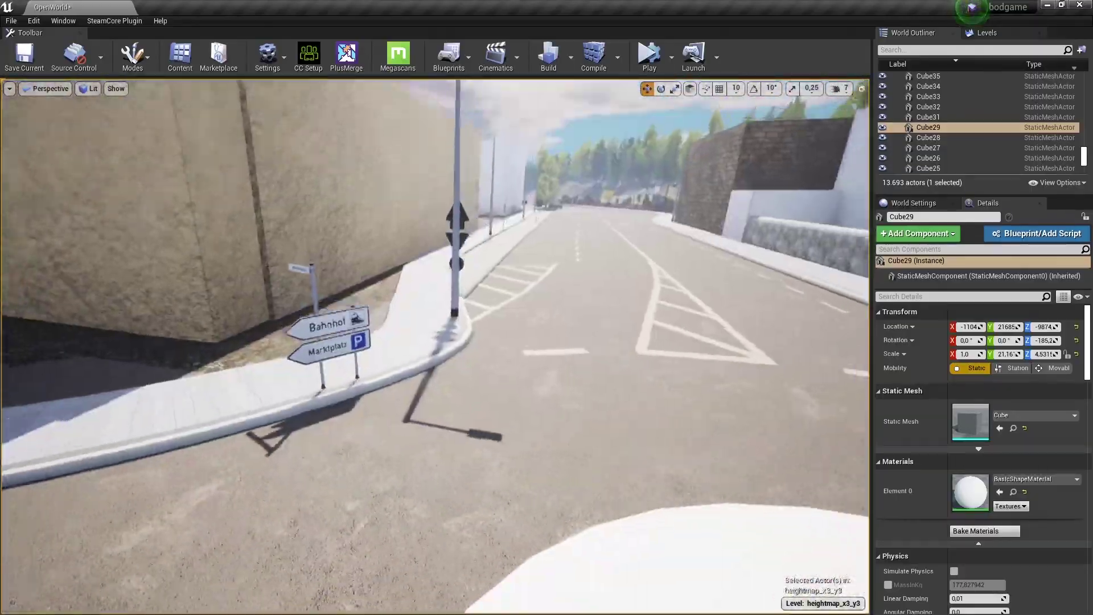
# Pull back over the junction and fly on through the roundabout blockout
pyautogui.moveTo(509, 320); pyautogui.dragTo(509, 320, button='right')
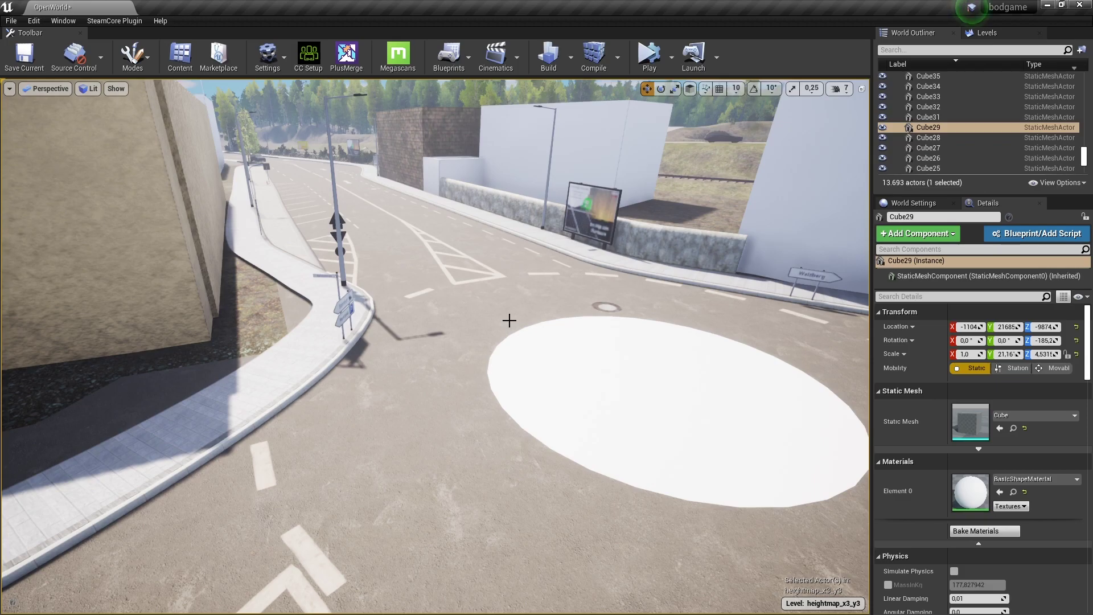
pyautogui.moveTo(424, 257); pyautogui.dragTo(285, 259, button='right')
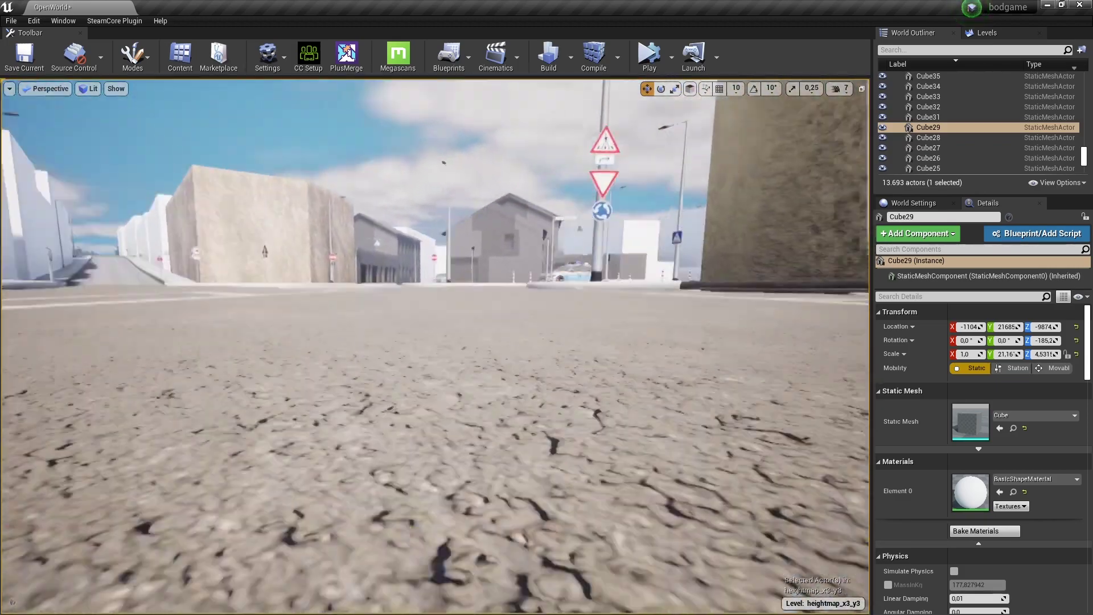
pyautogui.moveTo(284, 259)
pyautogui.mouseDown(button='right')
pyautogui.moveTo(268, 256)
pyautogui.moveTo(425, 260)
pyautogui.moveTo(398, 297)
pyautogui.mouseUp(button='right')
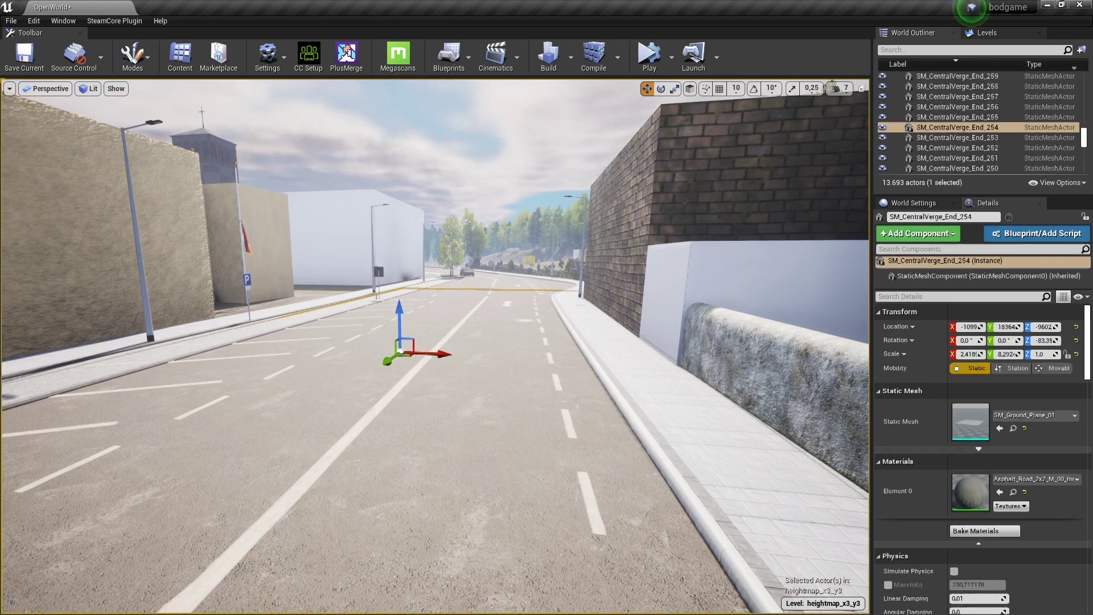
# Select BP_DayNightCycle, then fly past the crosswalk and barriers up over the highway
pyautogui.click(458, 135)
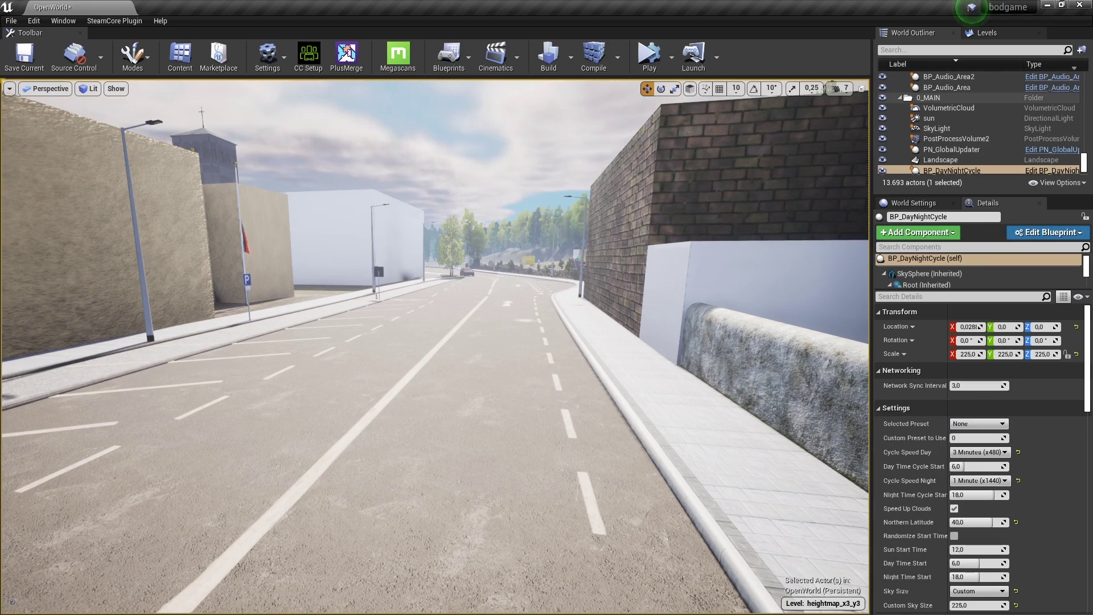
pyautogui.moveTo(435, 296)
pyautogui.mouseDown(button='right')
pyautogui.moveTo(398, 296)
pyautogui.moveTo(478, 296)
pyautogui.moveTo(433, 296)
pyautogui.mouseUp(button='right')
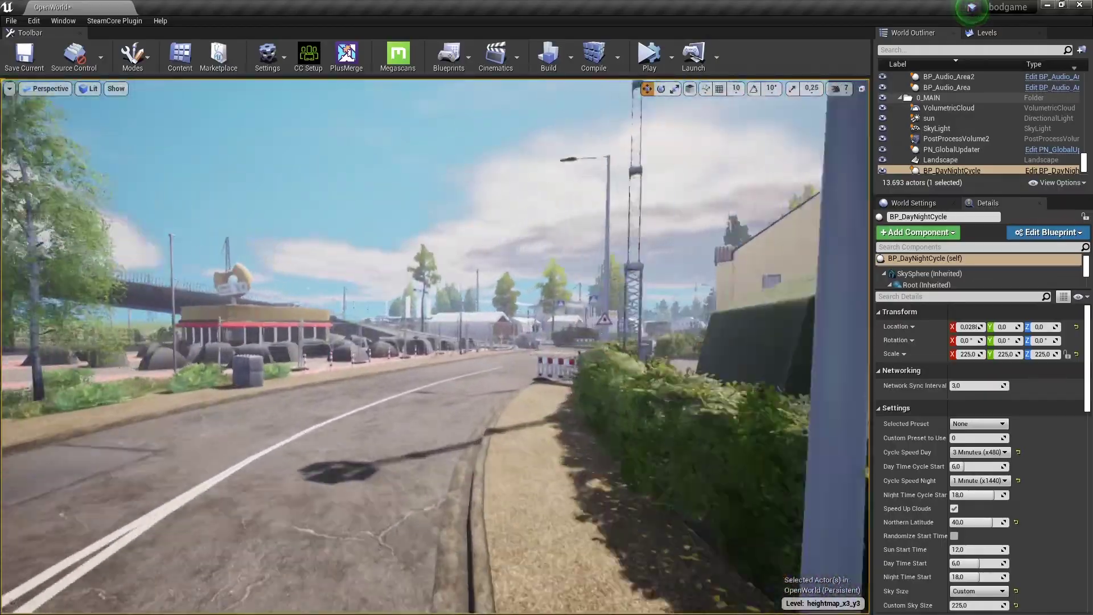
pyautogui.moveTo(432, 296); pyautogui.dragTo(447, 376, button='right')
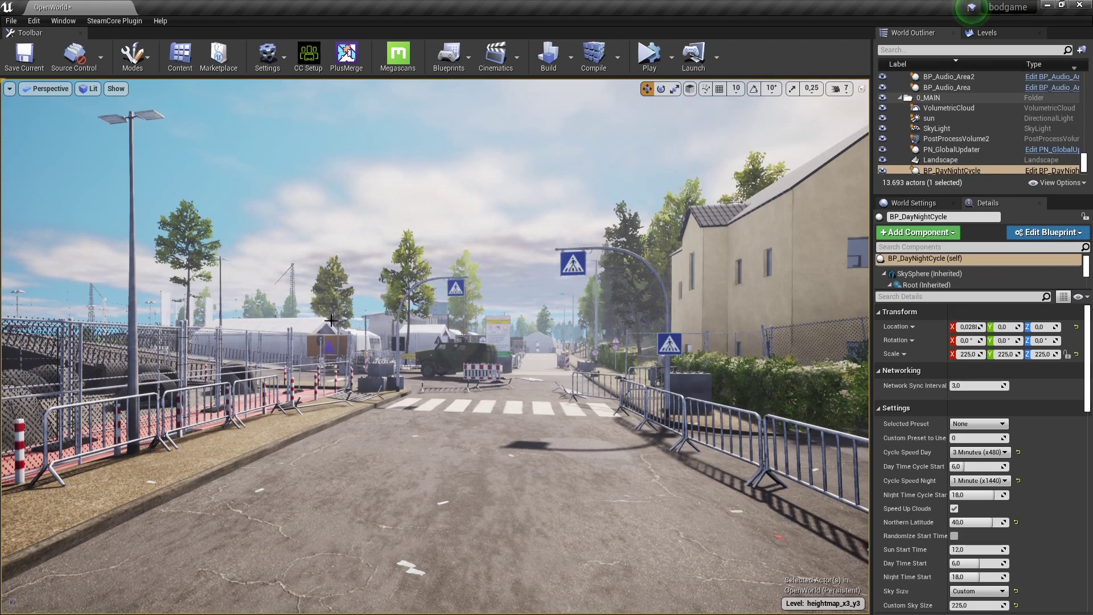
pyautogui.moveTo(331, 321); pyautogui.dragTo(331, 320, button='right')
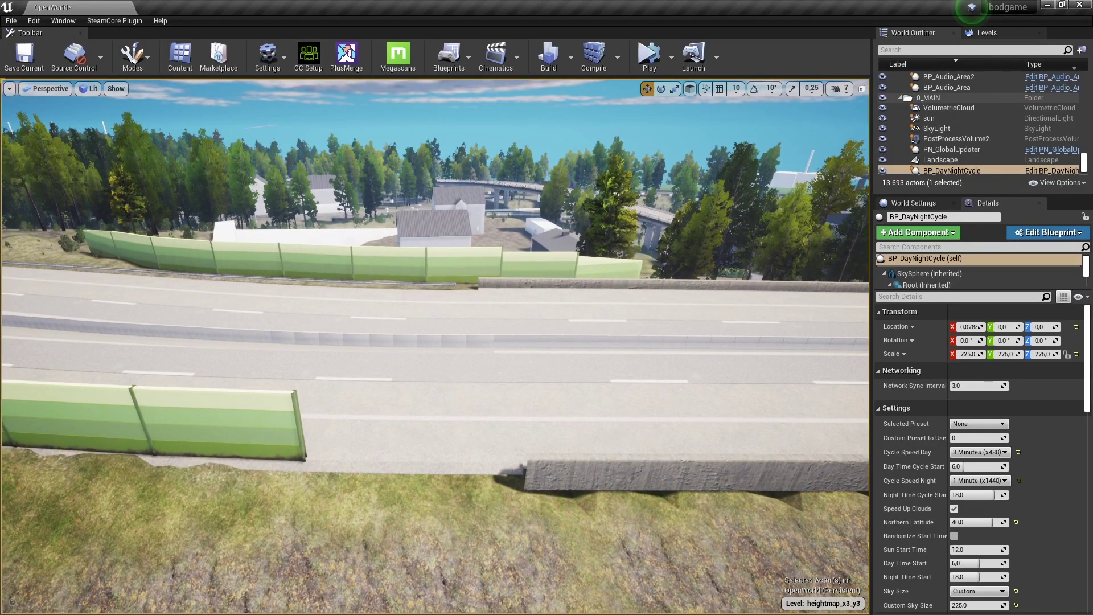
# Fly along the curving road past white buildings and over the elevated highway to the ramp
pyautogui.moveTo(331, 321); pyautogui.dragTo(322, 314, button='right')
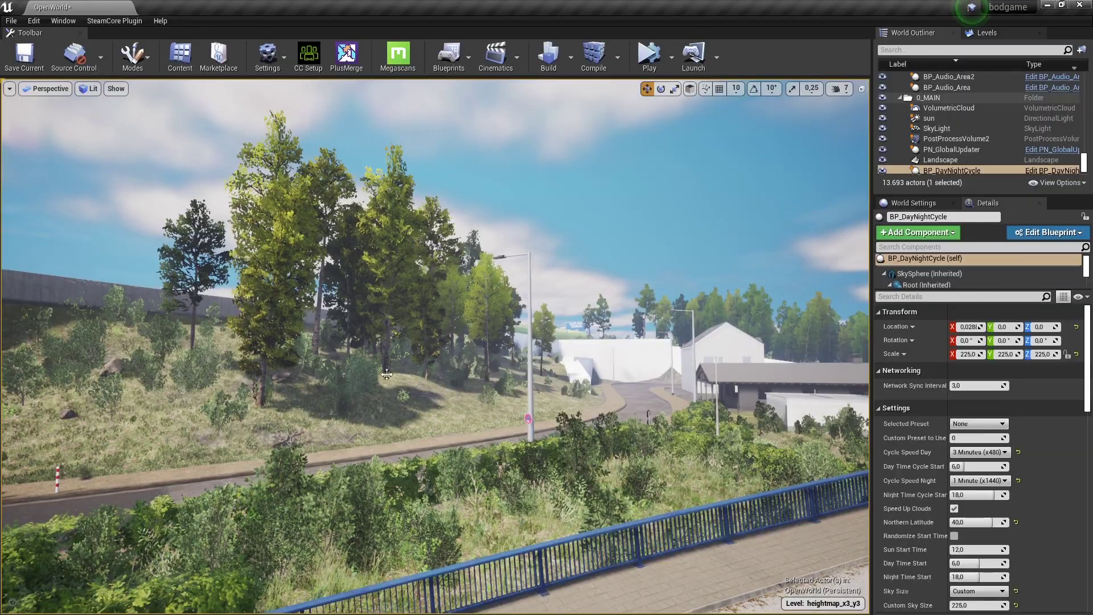
pyautogui.moveTo(386, 374); pyautogui.dragTo(300, 290, button='right')
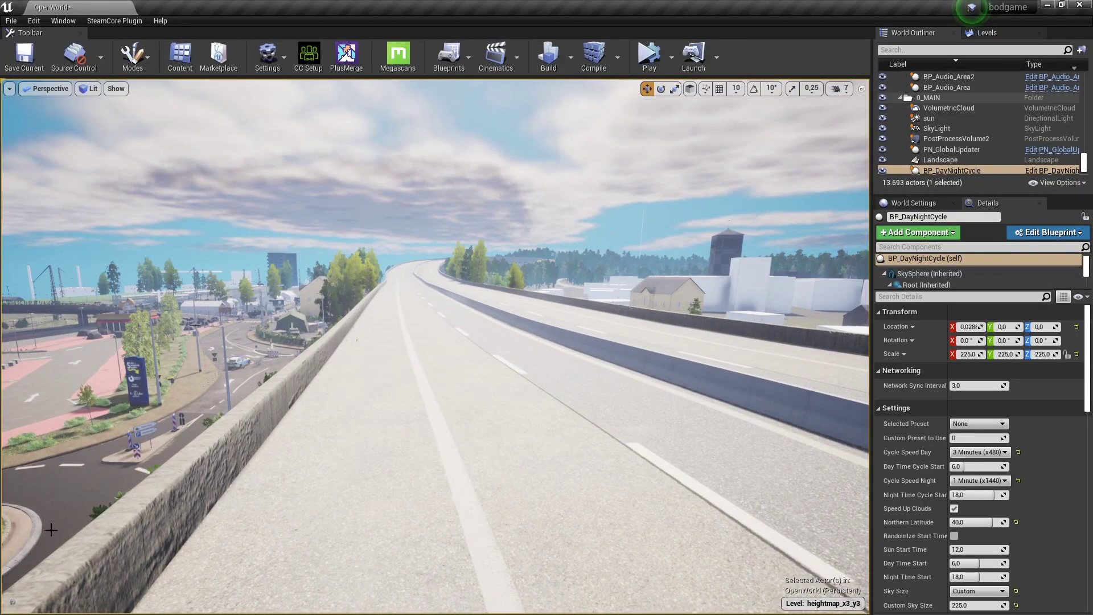
pyautogui.moveTo(389, 289); pyautogui.dragTo(389, 289, button='right')
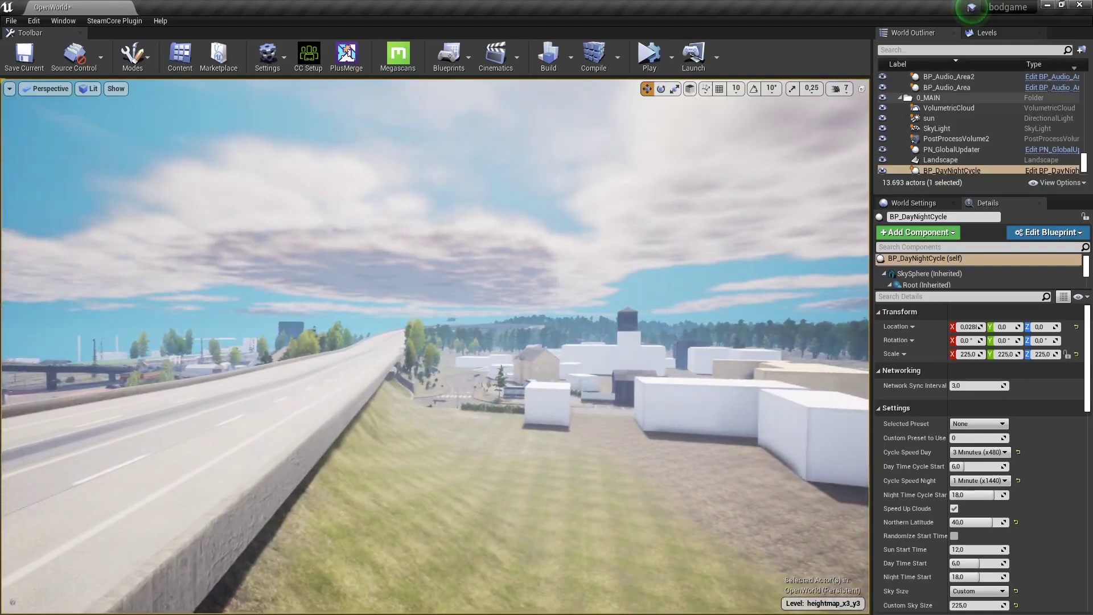
pyautogui.moveTo(390, 290); pyautogui.dragTo(398, 282, button='right')
# Make the viewport fullscreen and fly from the roundabout along the road to overlook the walled lot
pyautogui.press('F11')
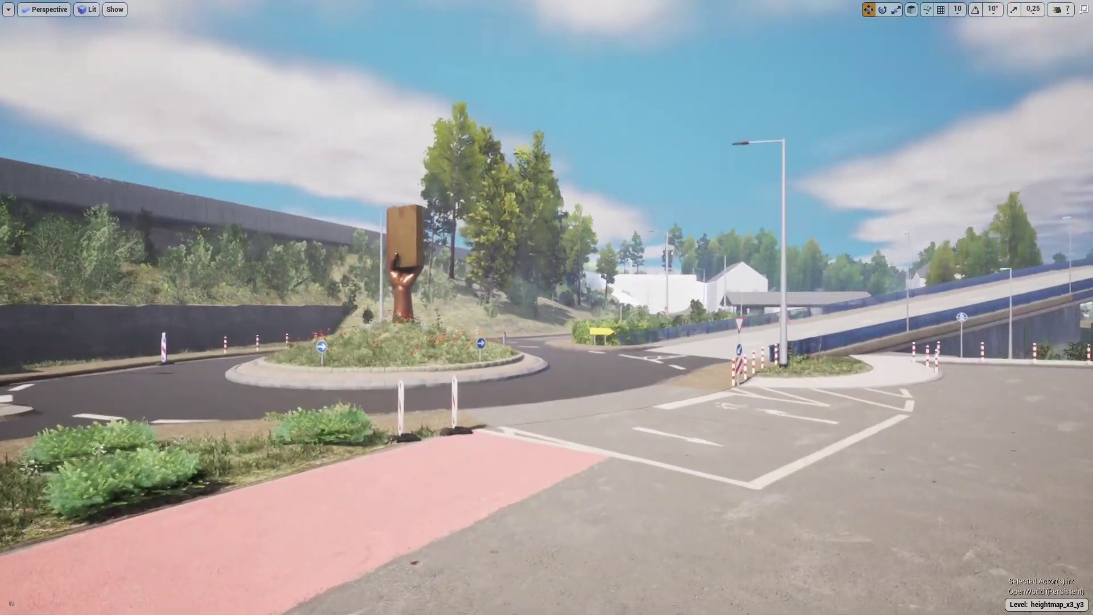
pyautogui.moveTo(517, 229); pyautogui.dragTo(516, 229, button='right')
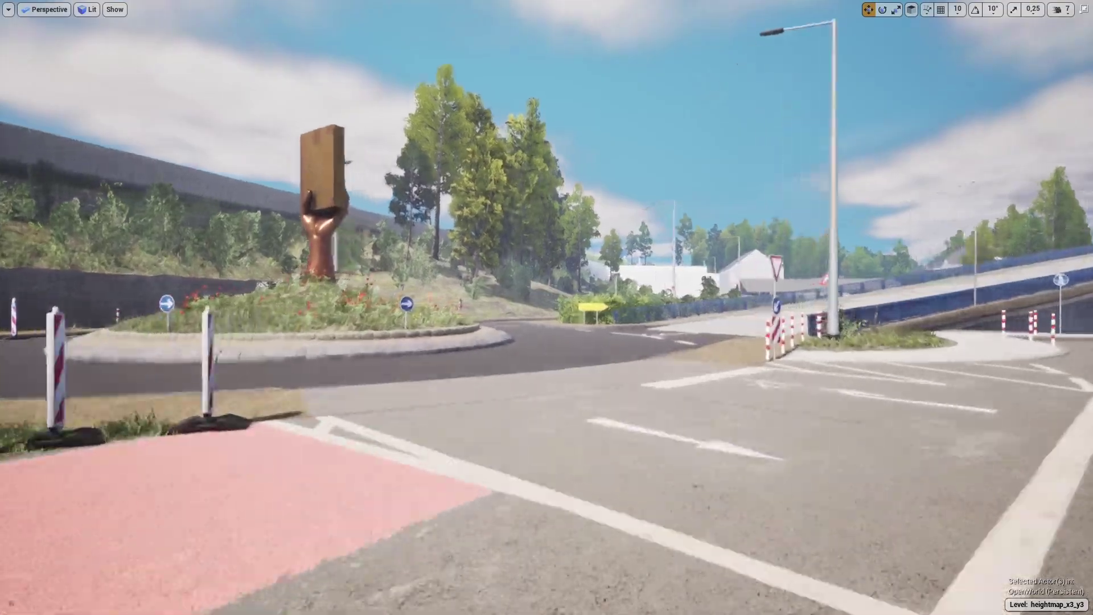
pyautogui.moveTo(517, 230); pyautogui.dragTo(517, 230, button='right')
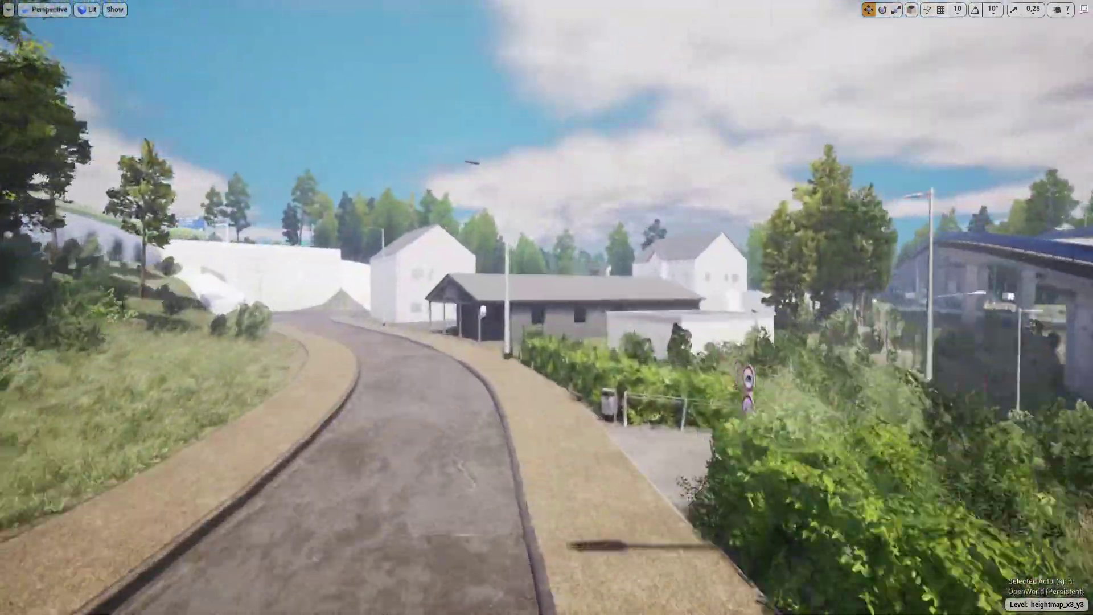
pyautogui.moveTo(517, 229); pyautogui.dragTo(517, 230, button='right')
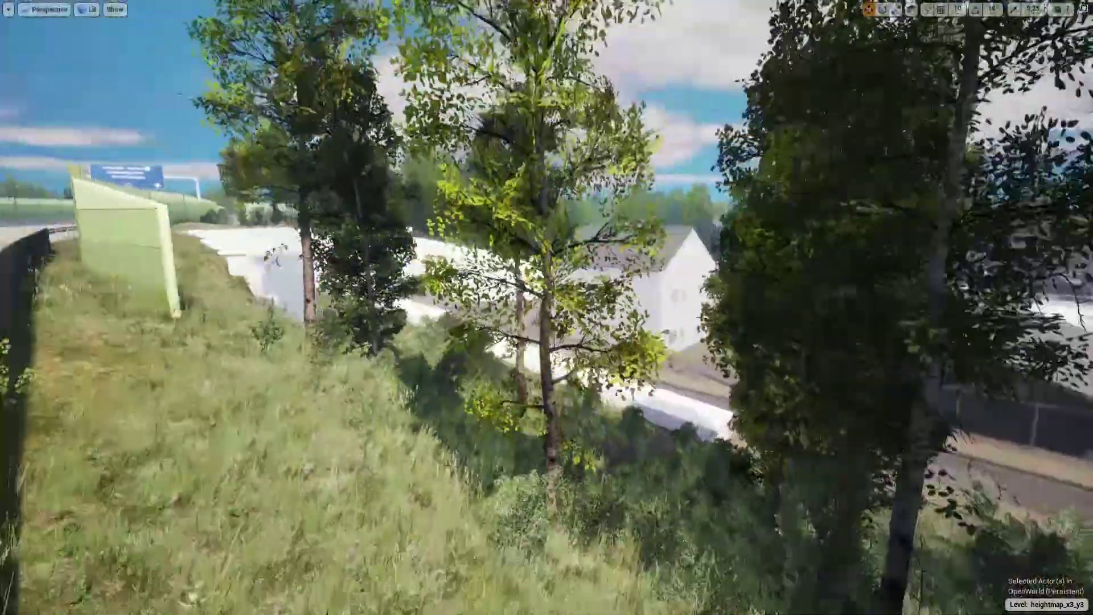
pyautogui.moveTo(631, 259); pyautogui.dragTo(599, 355, button='right')
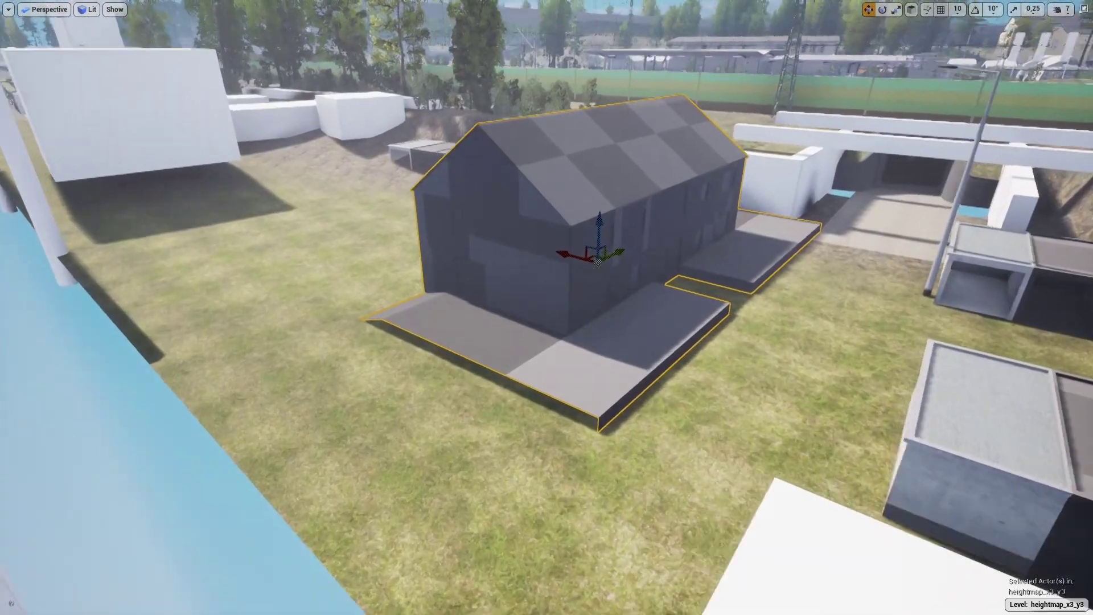
# Preview Detail Lighting, return to Lit view, and circle to the house's far side
pyautogui.hotkey('alt', '5')
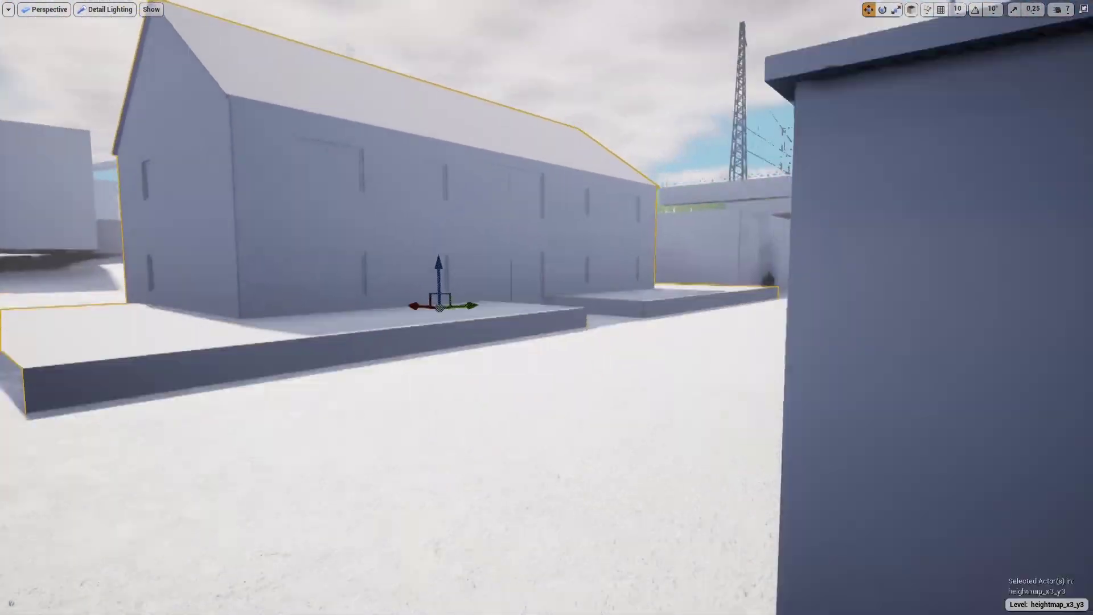
pyautogui.hotkey('alt', '4')
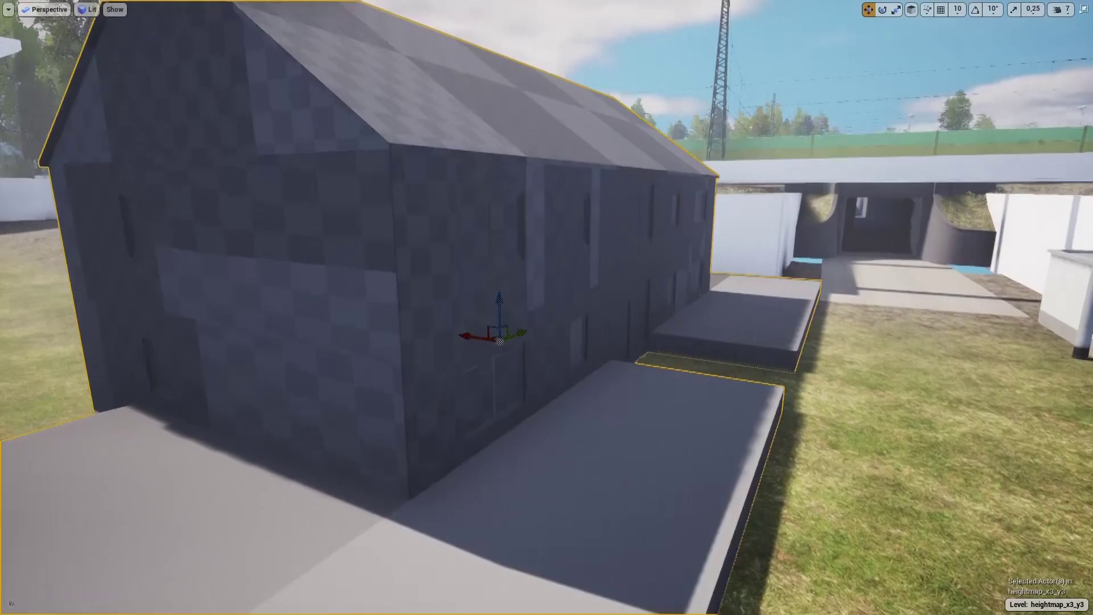
pyautogui.moveTo(499, 340); pyautogui.dragTo(699, 203, button='right')
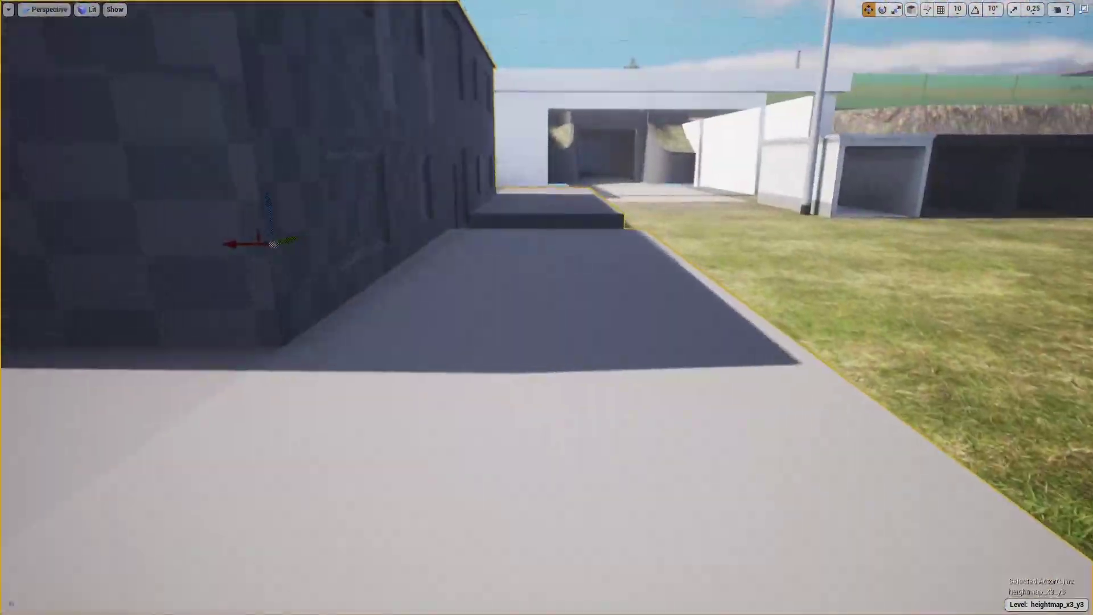
pyautogui.moveTo(544, 381)
pyautogui.mouseDown(button='right')
pyautogui.moveTo(654, 382)
pyautogui.moveTo(558, 168)
pyautogui.mouseUp(button='right')
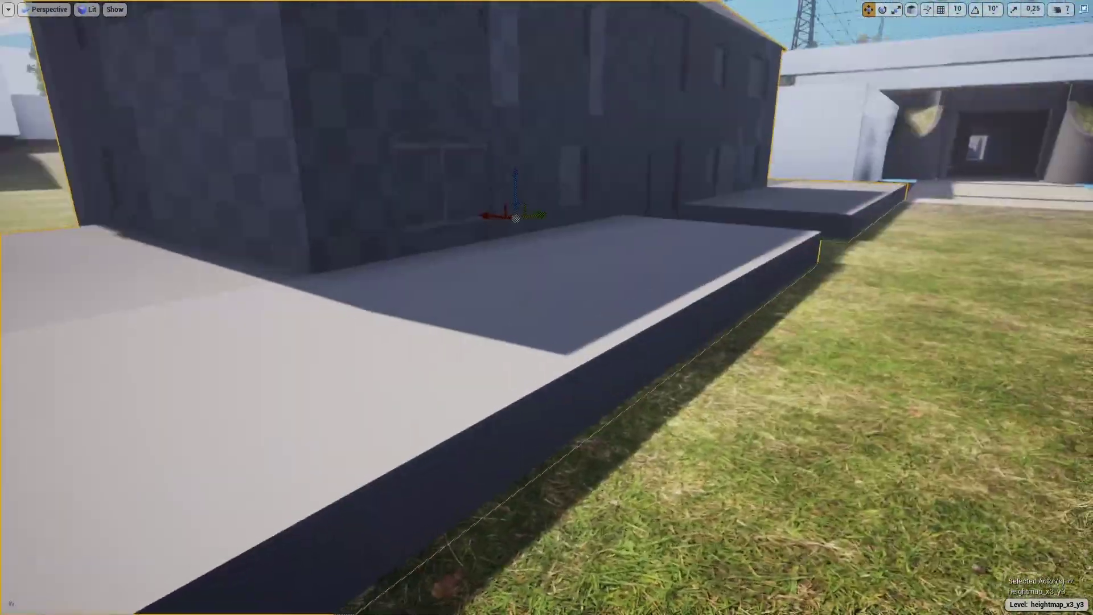
# Inspect the house platform's corners and edges, then fly off toward the underpass
pyautogui.moveTo(437, 166); pyautogui.dragTo(85, 263, button='right')
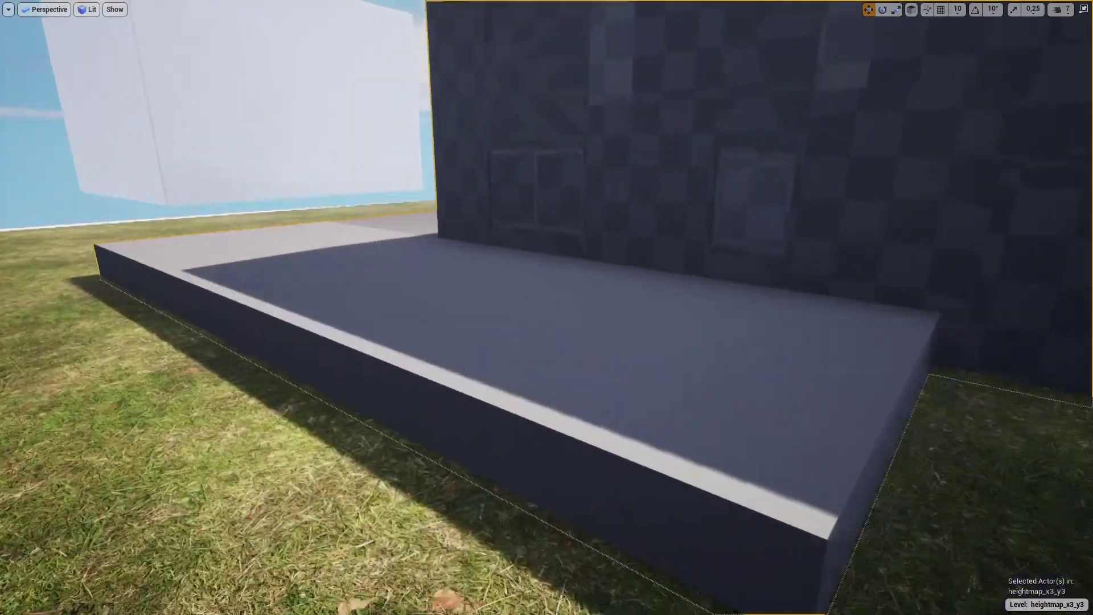
pyautogui.moveTo(475, 462); pyautogui.dragTo(399, 455, button='right')
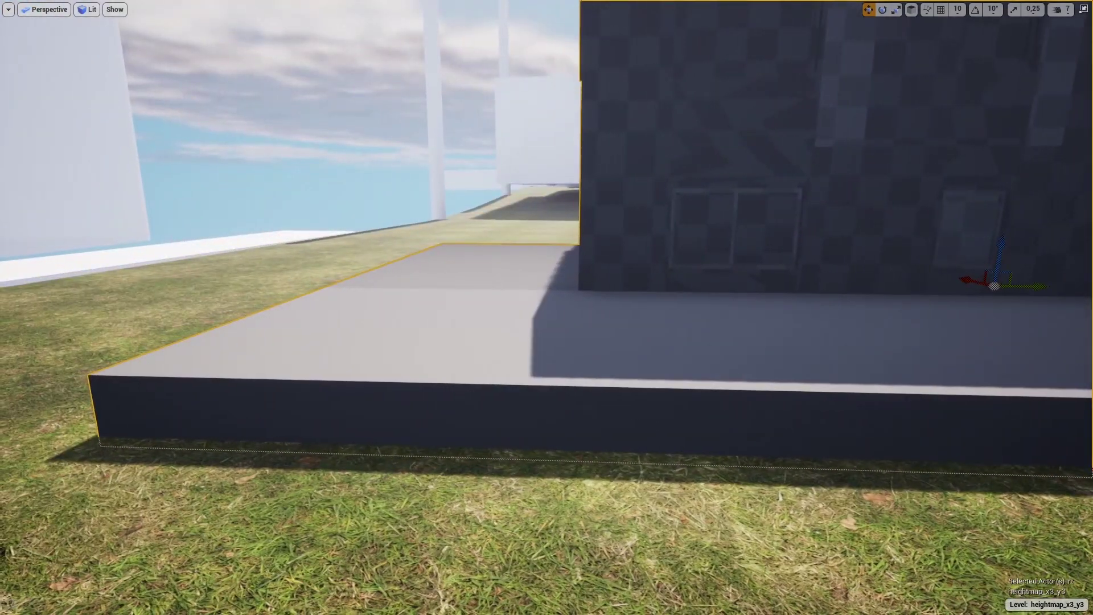
pyautogui.moveTo(535, 384); pyautogui.dragTo(947, 395, button='middle')
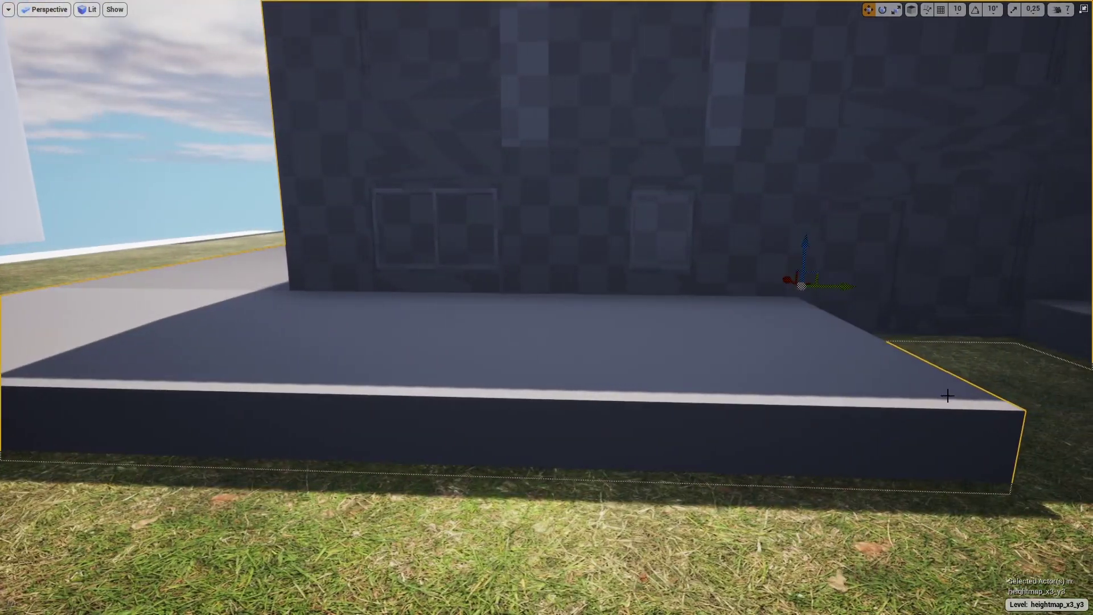
pyautogui.moveTo(441, 393); pyautogui.dragTo(159, 428, button='right')
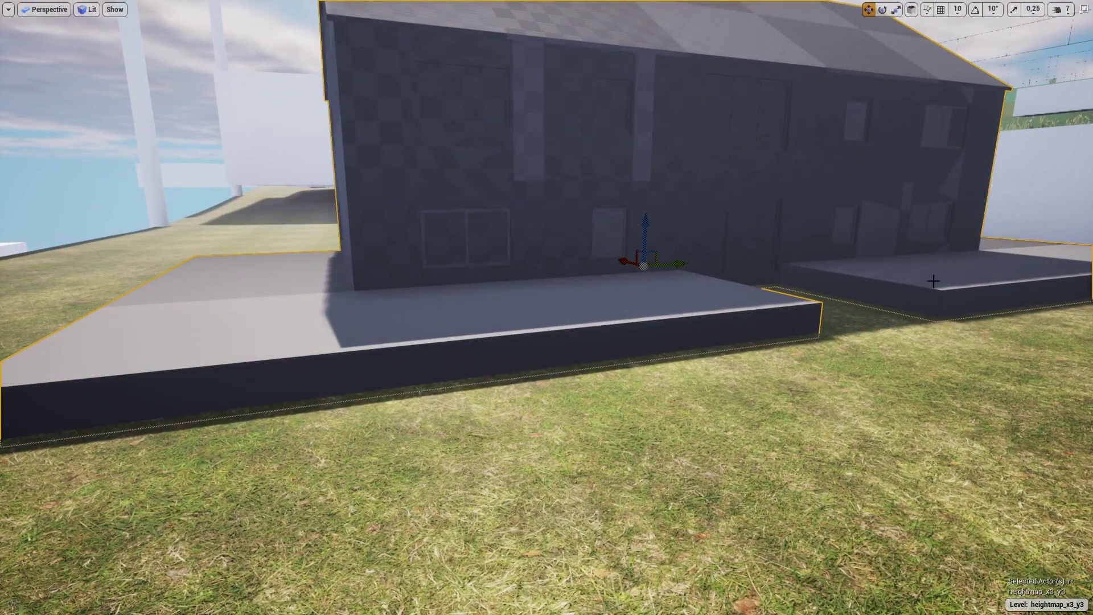
pyautogui.moveTo(934, 281); pyautogui.dragTo(933, 281, button='right')
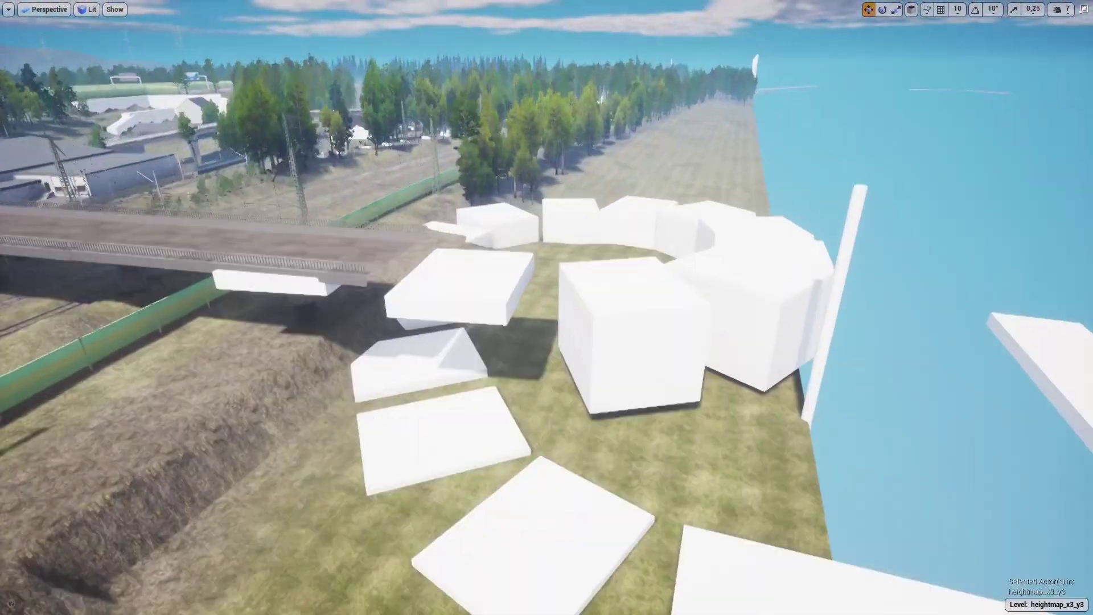
# Fly over the white block ring, along the water past the tower block and garages, toward the rail tracks
pyautogui.moveTo(386, 392); pyautogui.dragTo(385, 393, button='right')
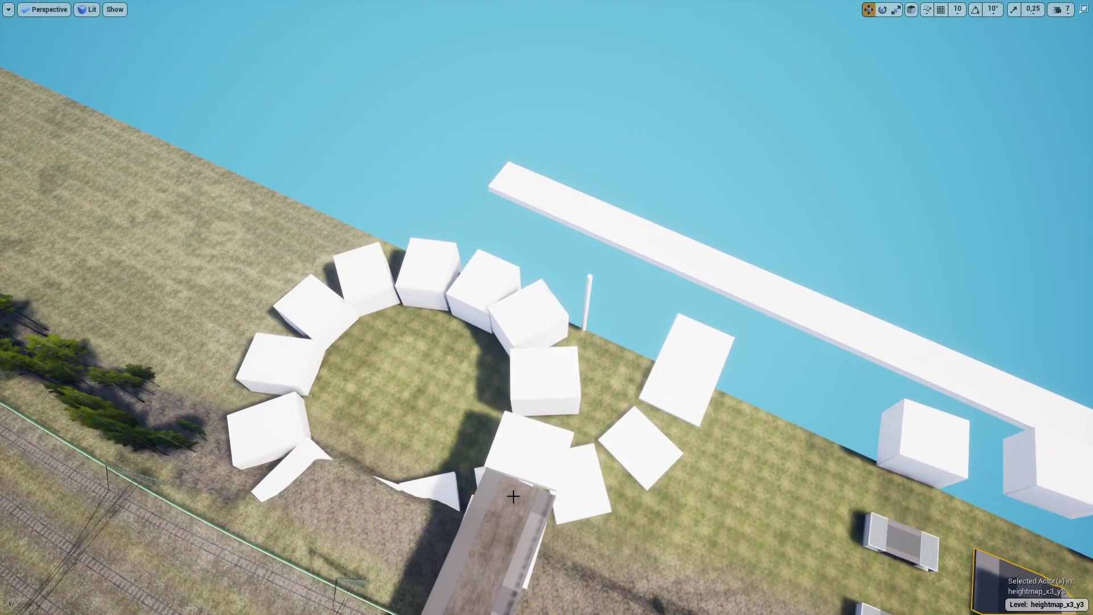
pyautogui.moveTo(652, 434); pyautogui.dragTo(652, 435, button='right')
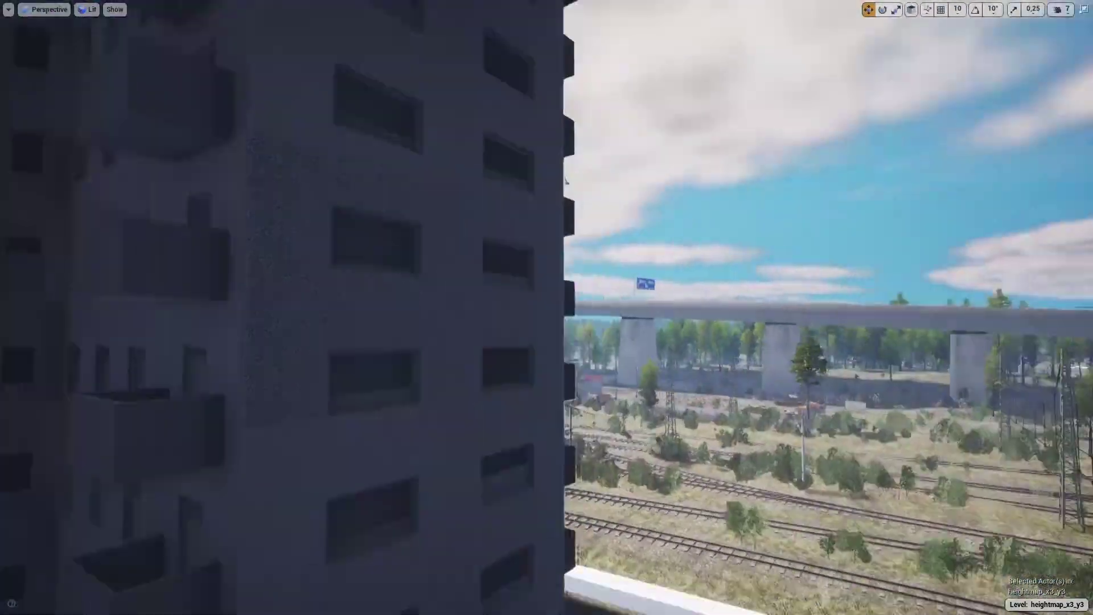
pyautogui.moveTo(565, 180); pyautogui.dragTo(565, 179, button='right')
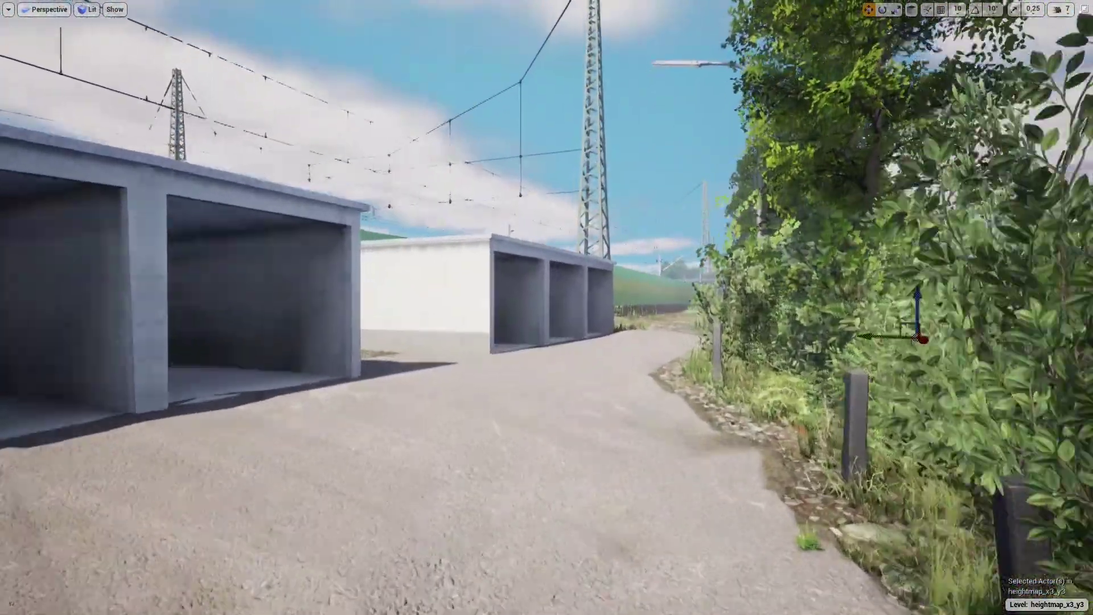
pyautogui.moveTo(565, 180); pyautogui.dragTo(565, 180, button='right')
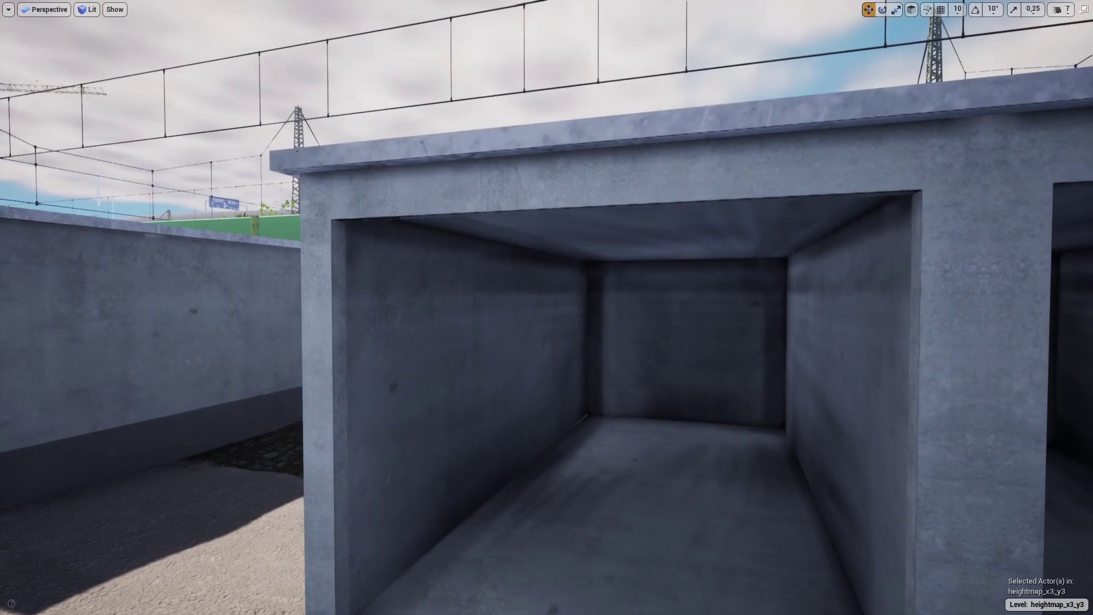
pyautogui.moveTo(565, 180); pyautogui.dragTo(566, 180, button='right')
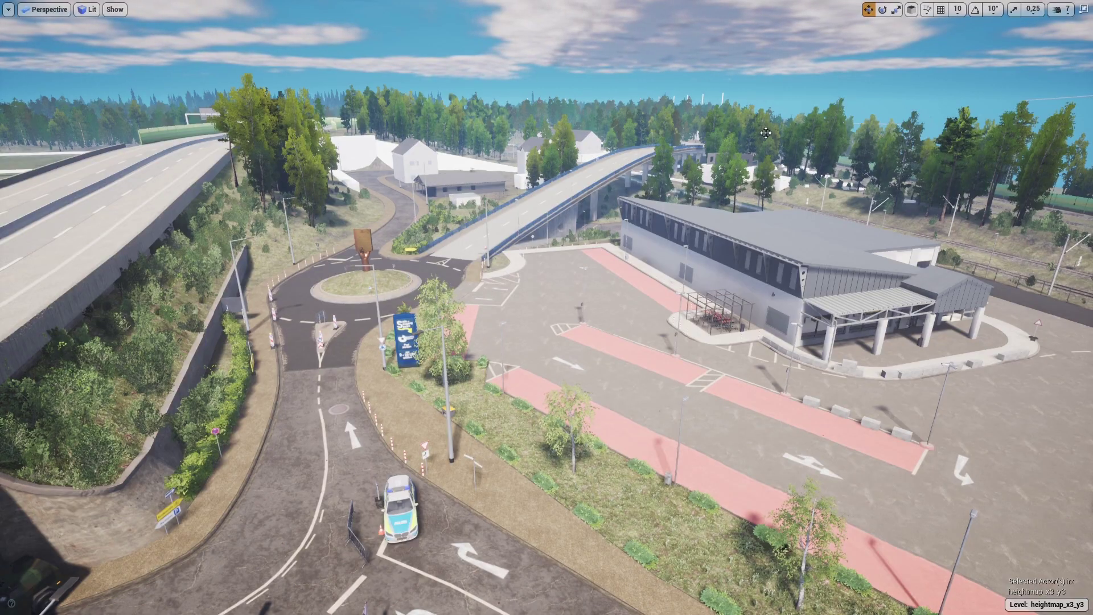
# Fly past the ramp bridge and planter island, then down the road to the blue sign
pyautogui.moveTo(766, 132); pyautogui.dragTo(766, 132, button='right')
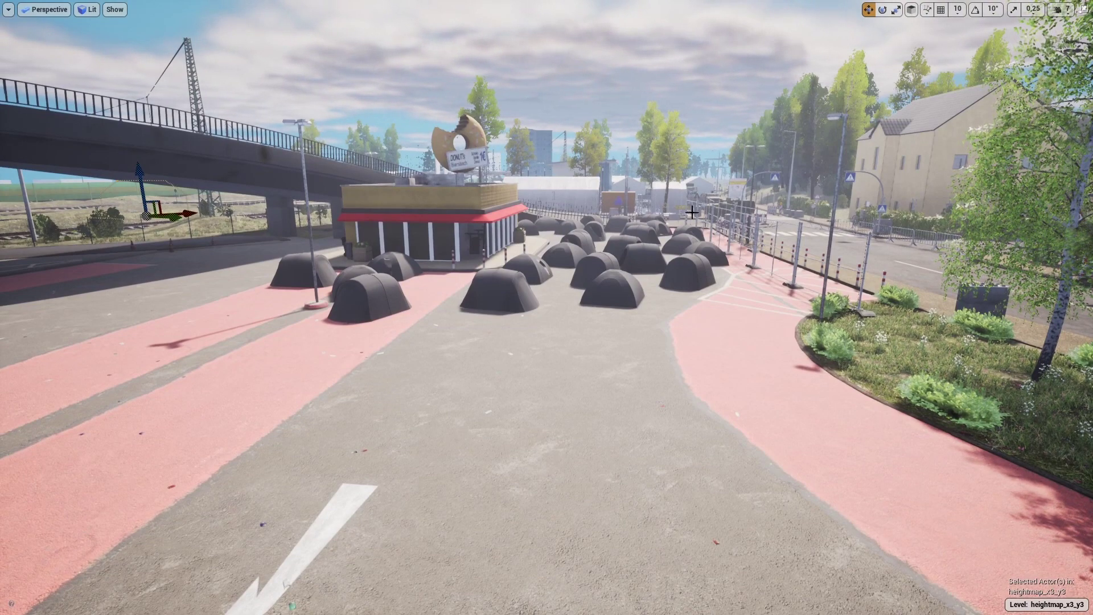
pyautogui.moveTo(691, 213); pyautogui.dragTo(314, 545, button='right')
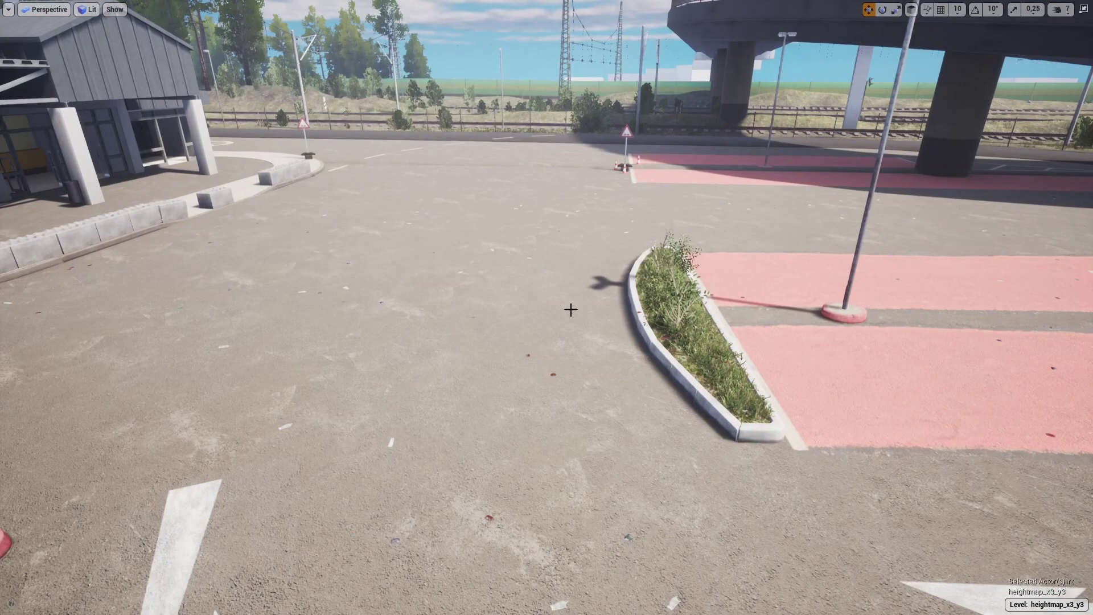
pyautogui.moveTo(570, 309); pyautogui.dragTo(570, 309, button='right')
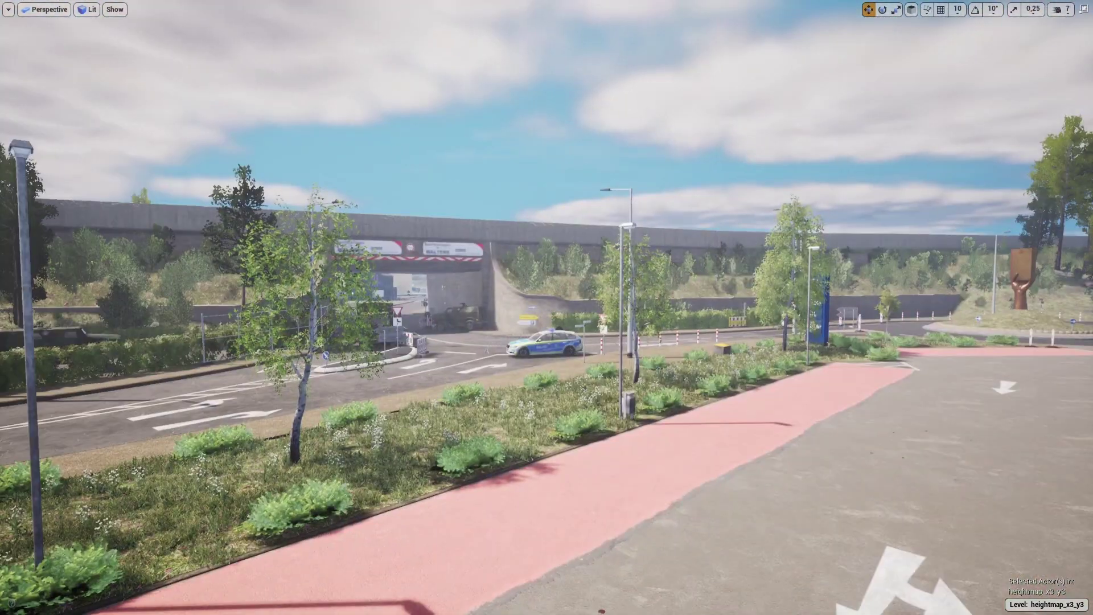
pyautogui.moveTo(546, 308); pyautogui.dragTo(547, 307, button='right')
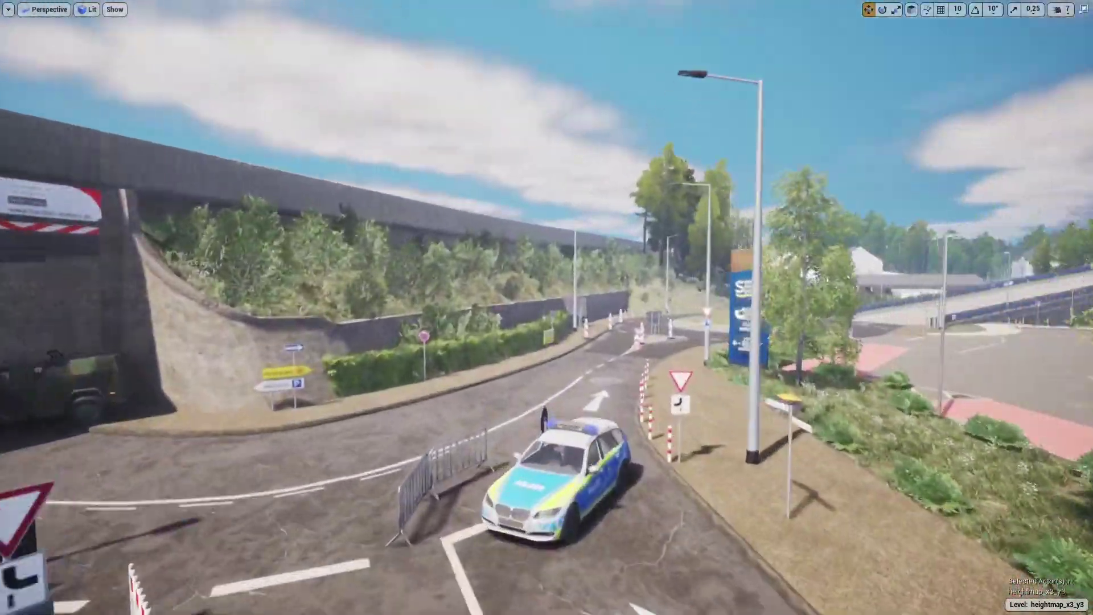
pyautogui.moveTo(547, 308); pyautogui.dragTo(546, 308, button='right')
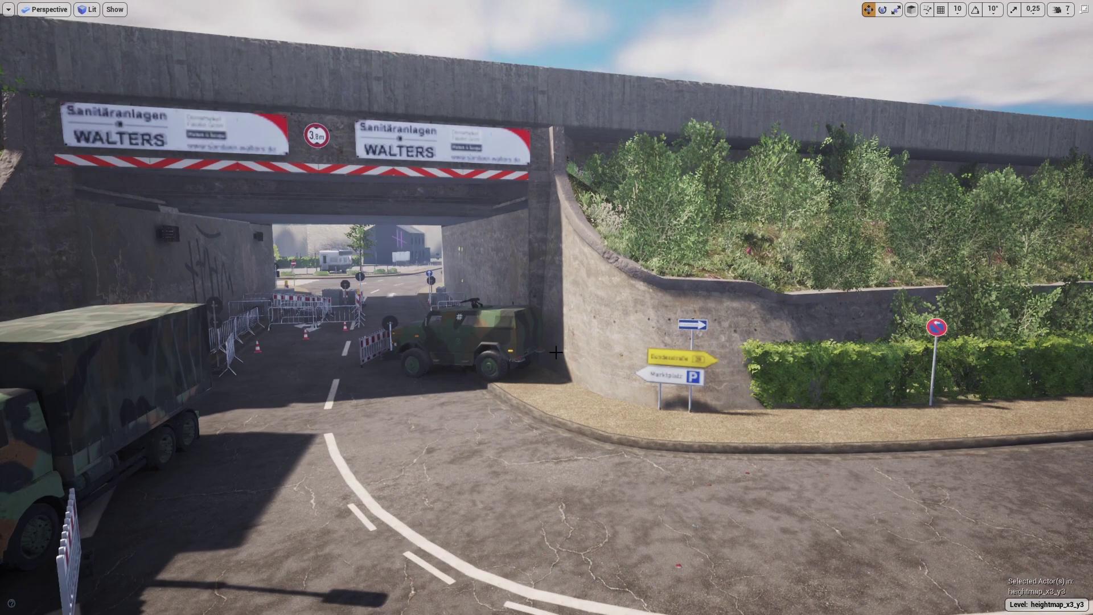
# Fly the camera up from the underpass until the whole heightmap_x3_y3 terrain tile is visible
pyautogui.moveTo(544, 366); pyautogui.dragTo(545, 366, button='right')
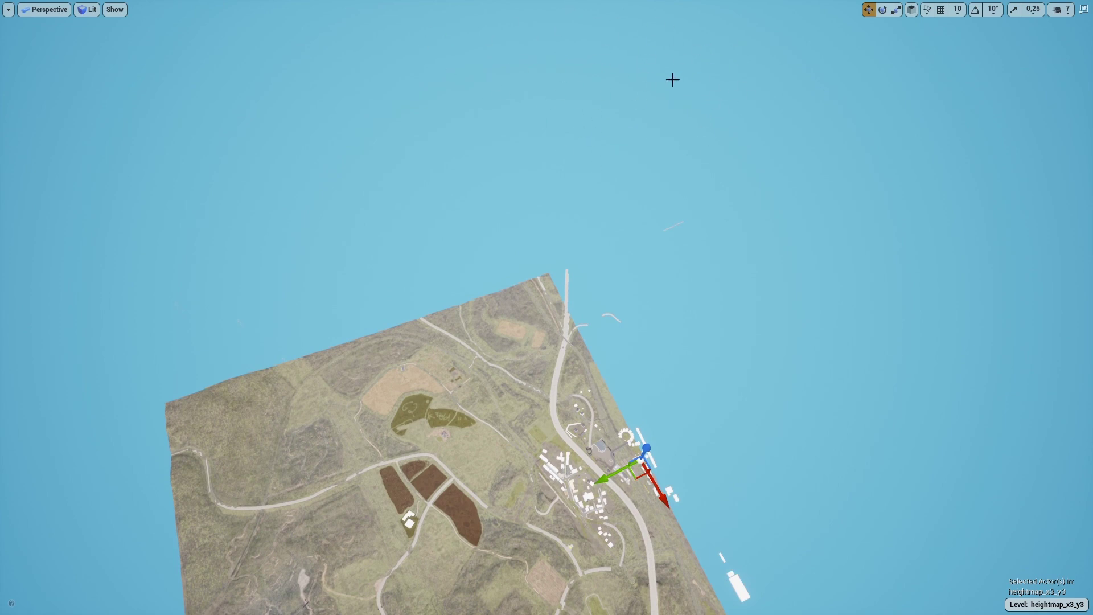
# Level and turn the terrain overview, then select and focus on the coastal blockout building cluster
pyautogui.moveTo(644, 197); pyautogui.dragTo(575, 193, button='right')
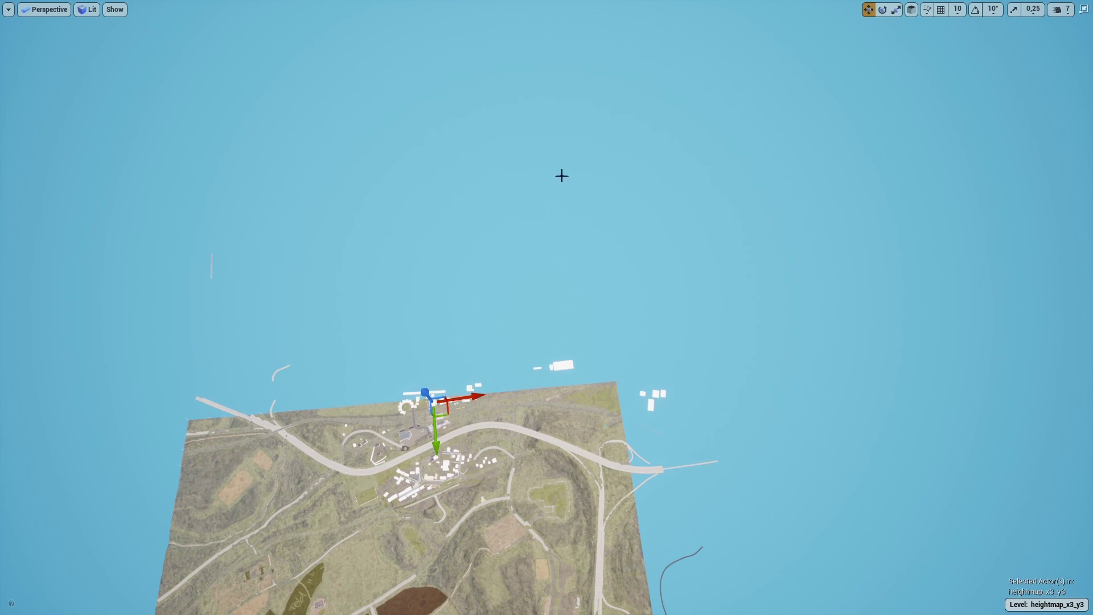
pyautogui.moveTo(575, 194); pyautogui.dragTo(379, 199, button='right')
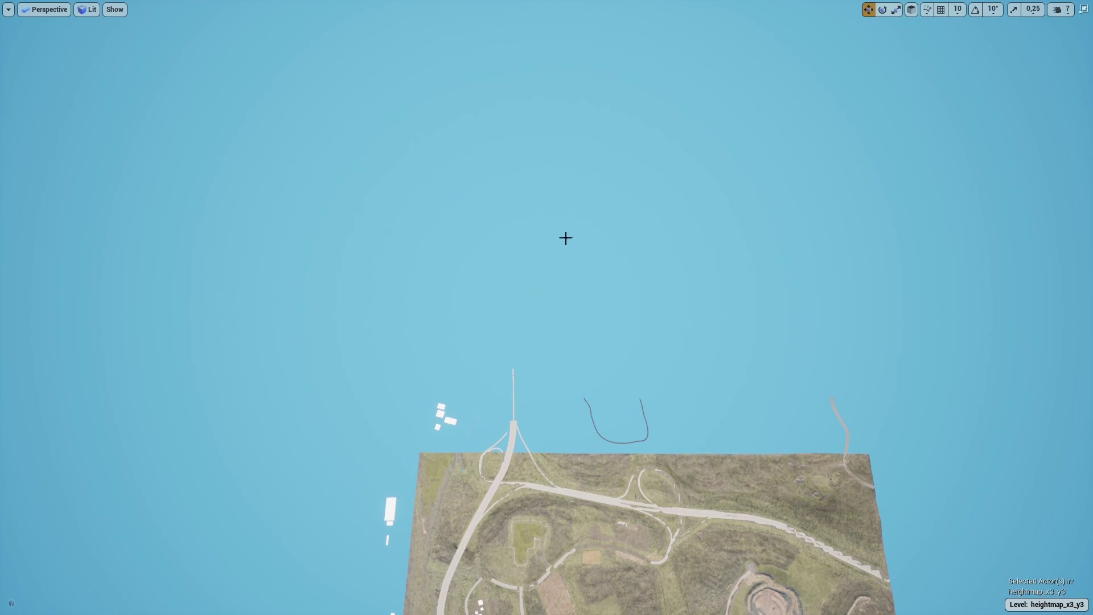
pyautogui.click(439, 419)
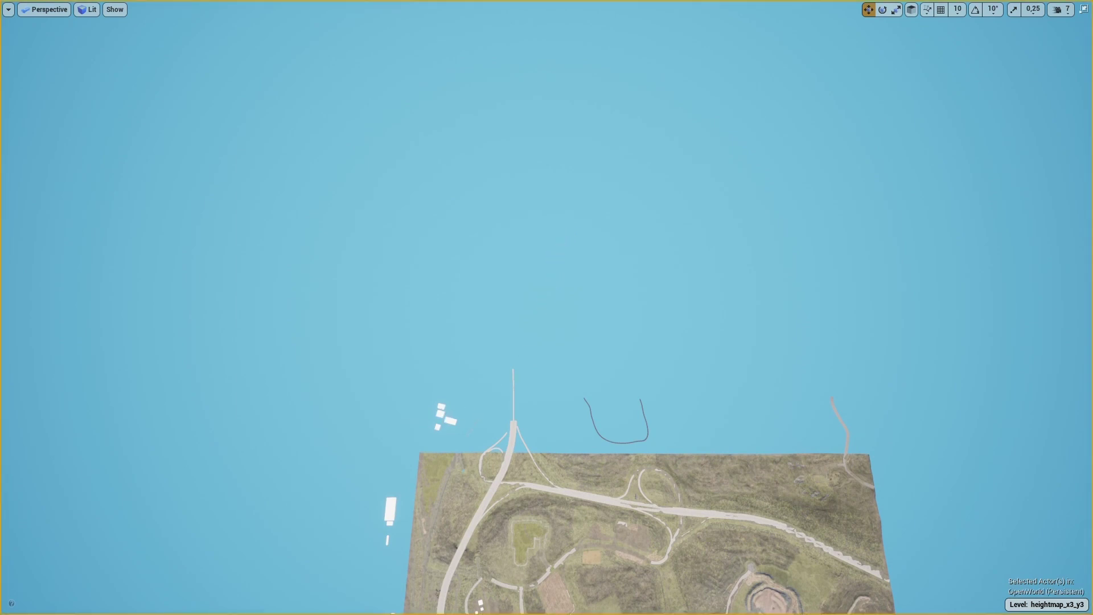
pyautogui.press('f')
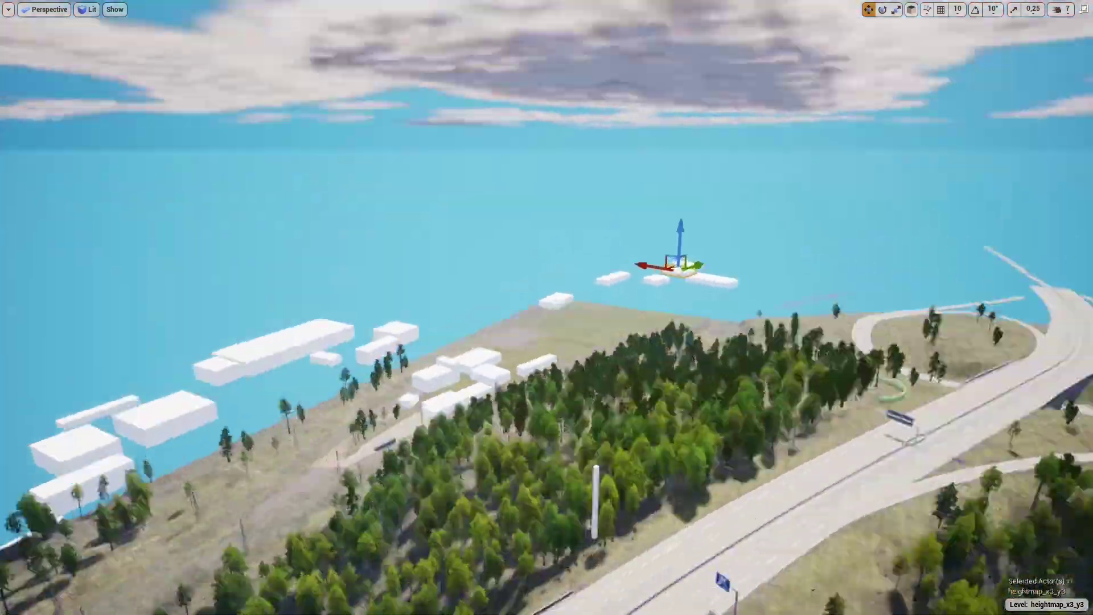